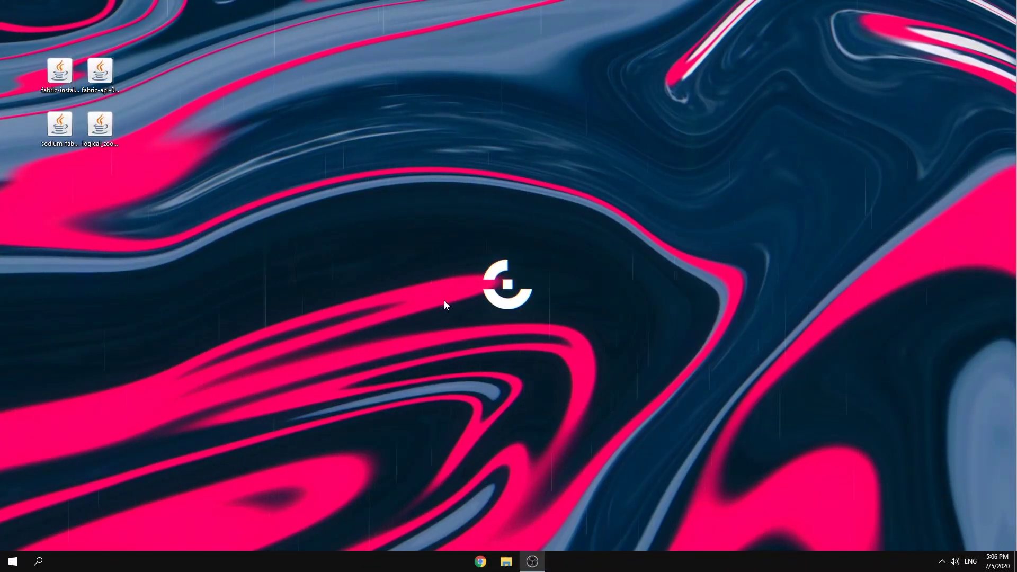
Step: Open the computer's system properties page from File Explorer
click(509, 565)
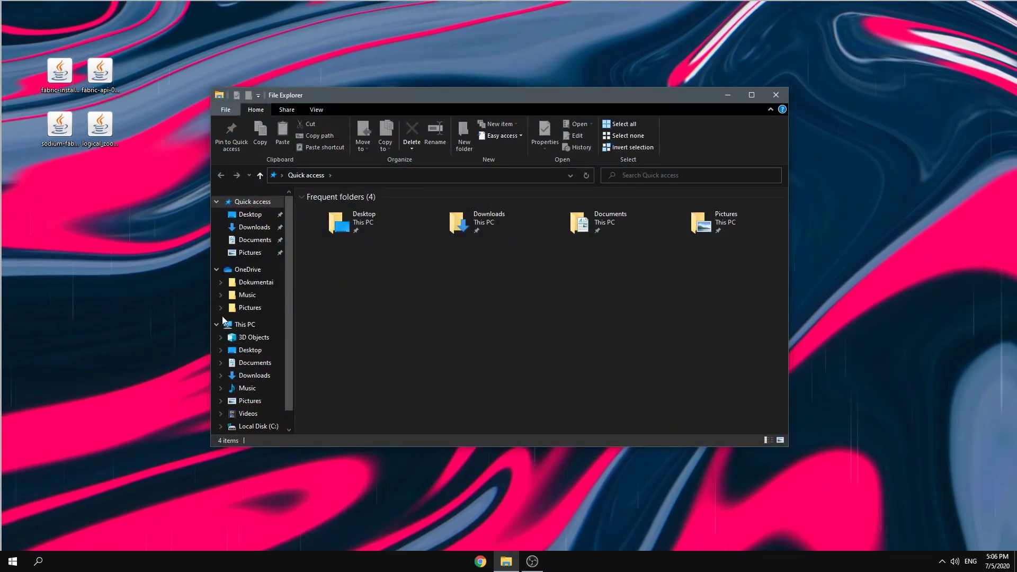
right_click(239, 327)
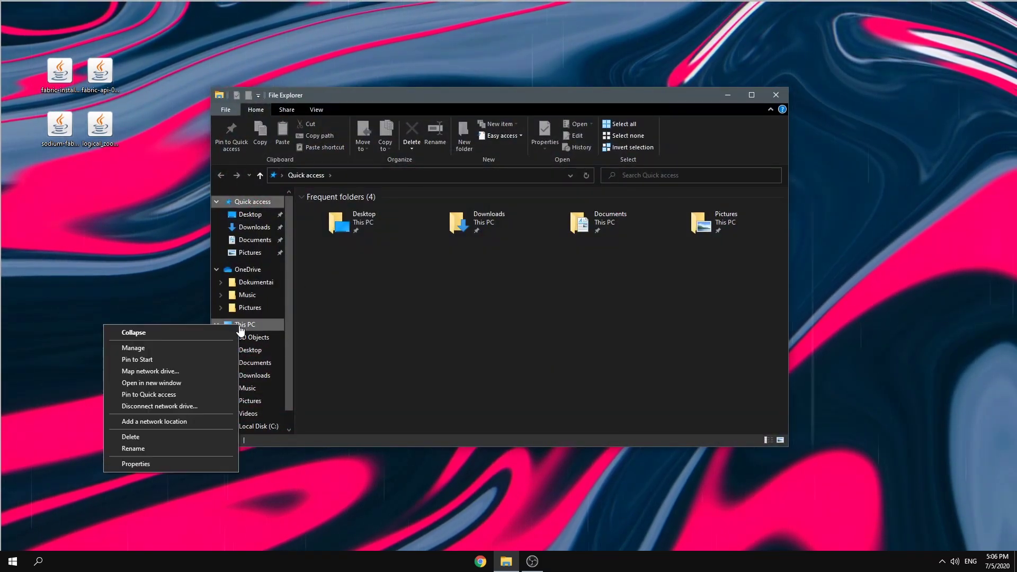
click(212, 465)
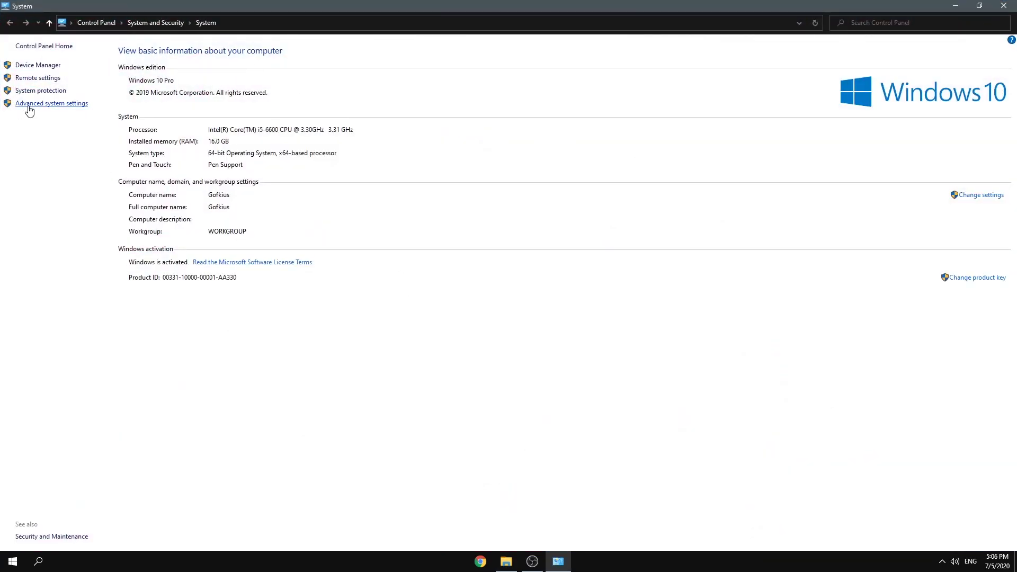
Step: Open the advanced system settings and bring up the Performance settings
click(59, 106)
drag(139, 77, 507, 99)
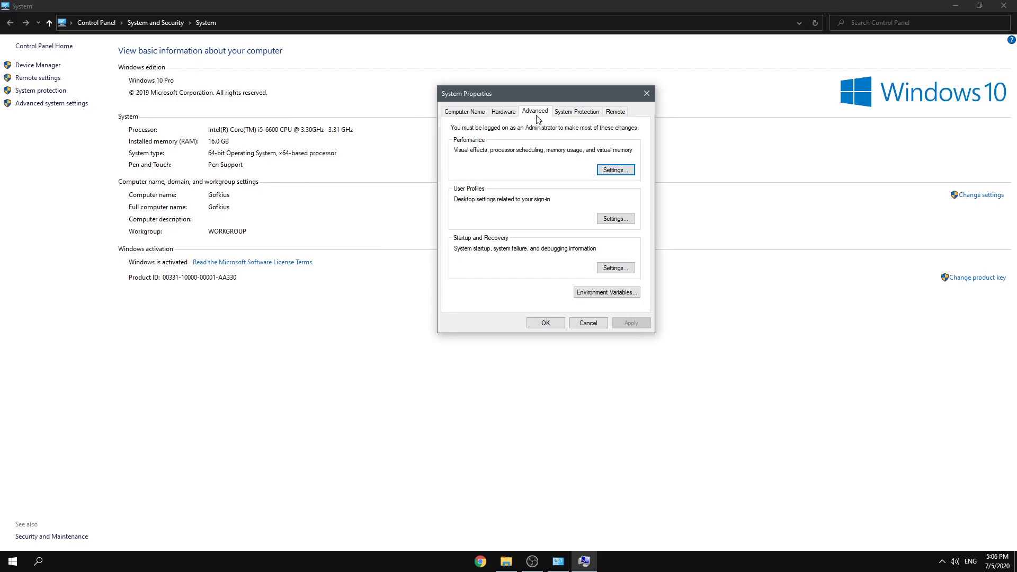
click(620, 171)
drag(540, 139, 747, 108)
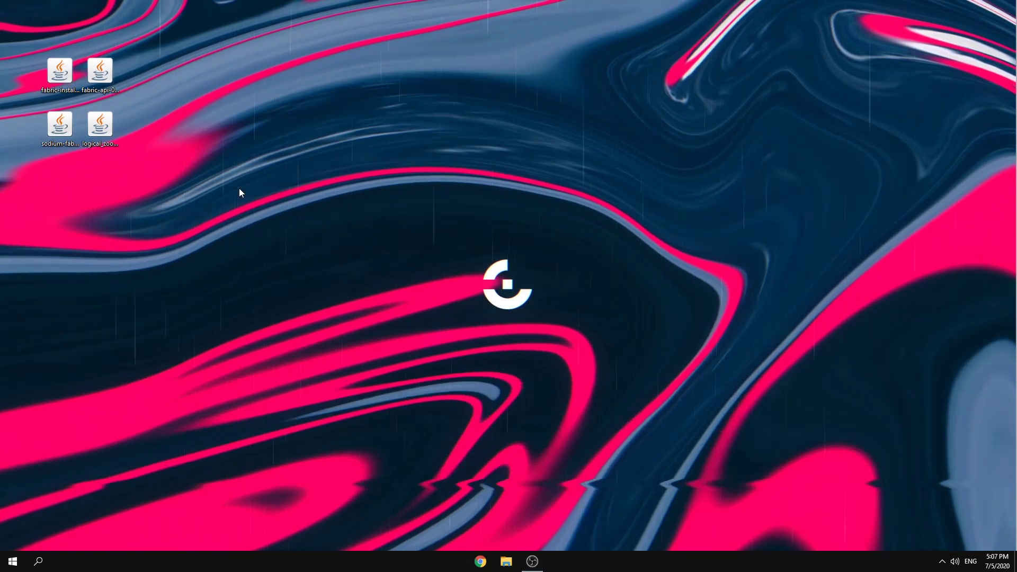
Step: Move all four Fabric, Sodium and Logical Zoom .jar files together to the middle of the desktop
drag(202, 202, 139, 167)
click(139, 167)
key(ctrl+a)
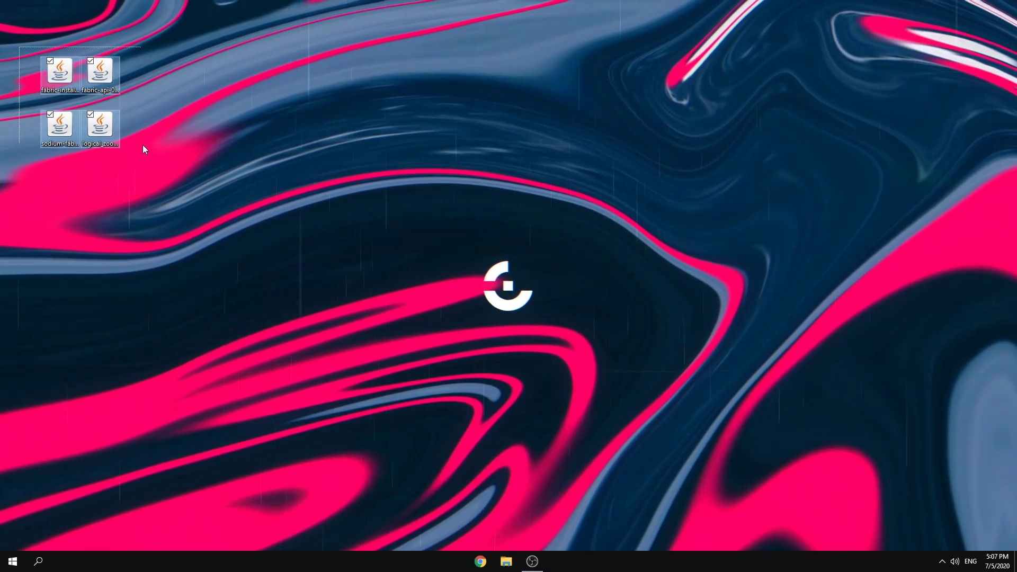
drag(116, 138, 516, 308)
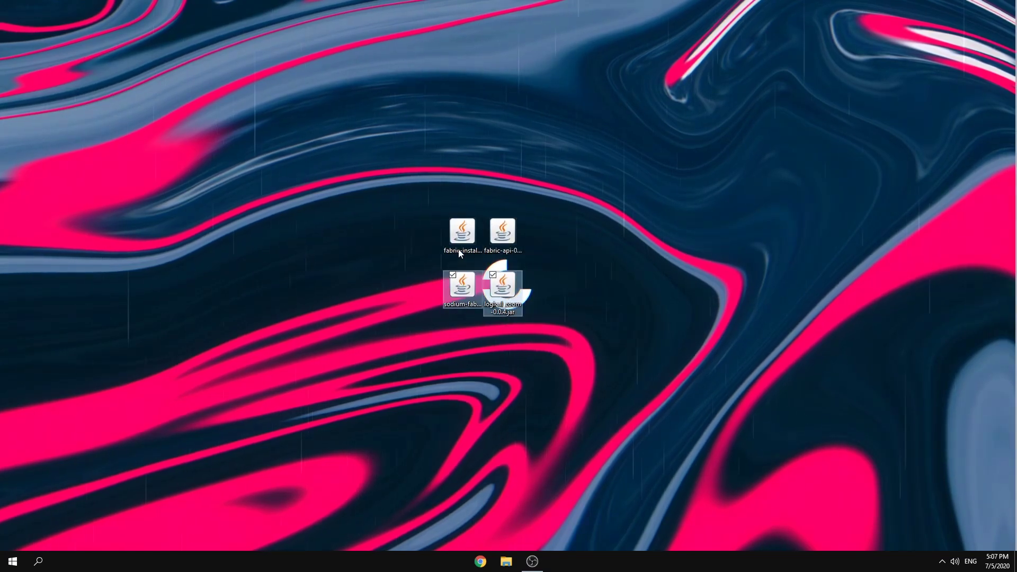
click(409, 196)
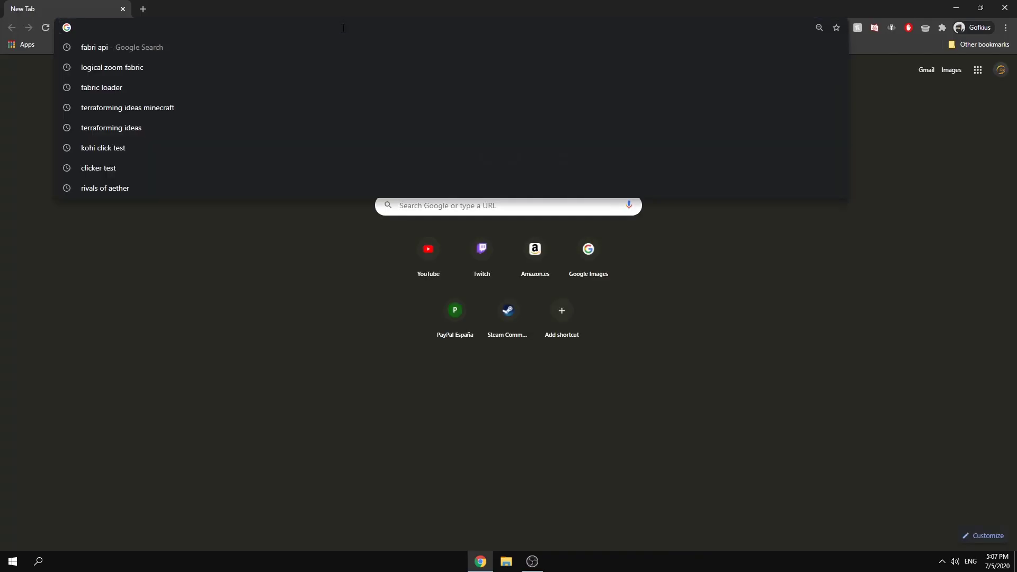
Step: Search Google for "fabric loader" in Chrome
text(fabric loade)
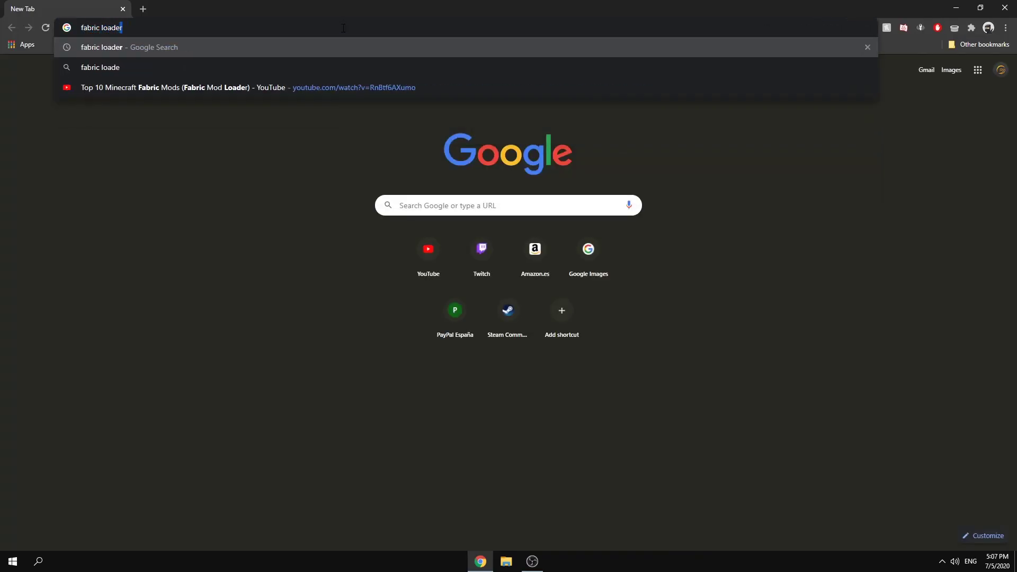
text(r)
key(Return)
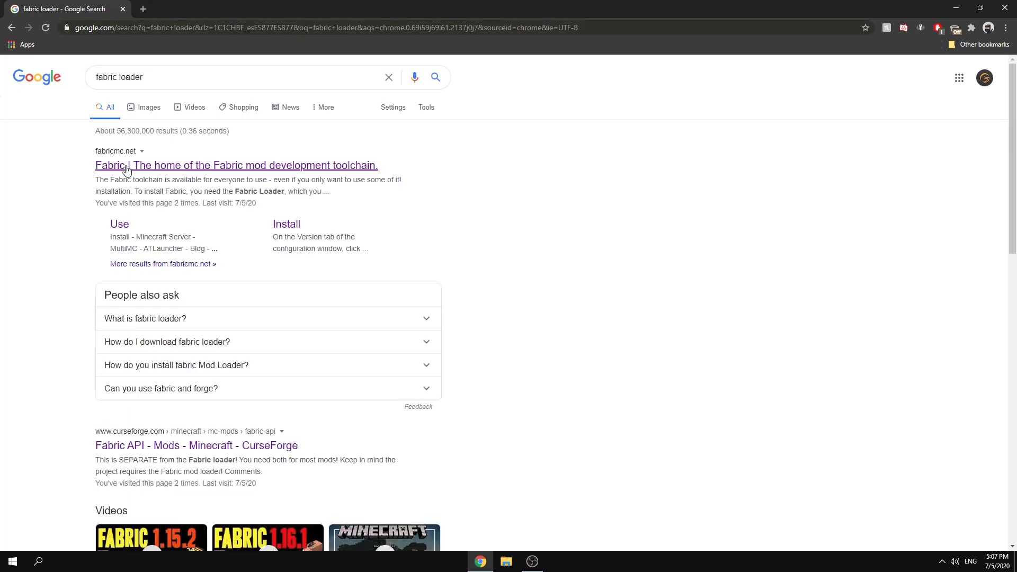
Step: Open the Fabric installer download page through the wiki's Minecraft Launcher instructions, and minimize the browser
click(283, 225)
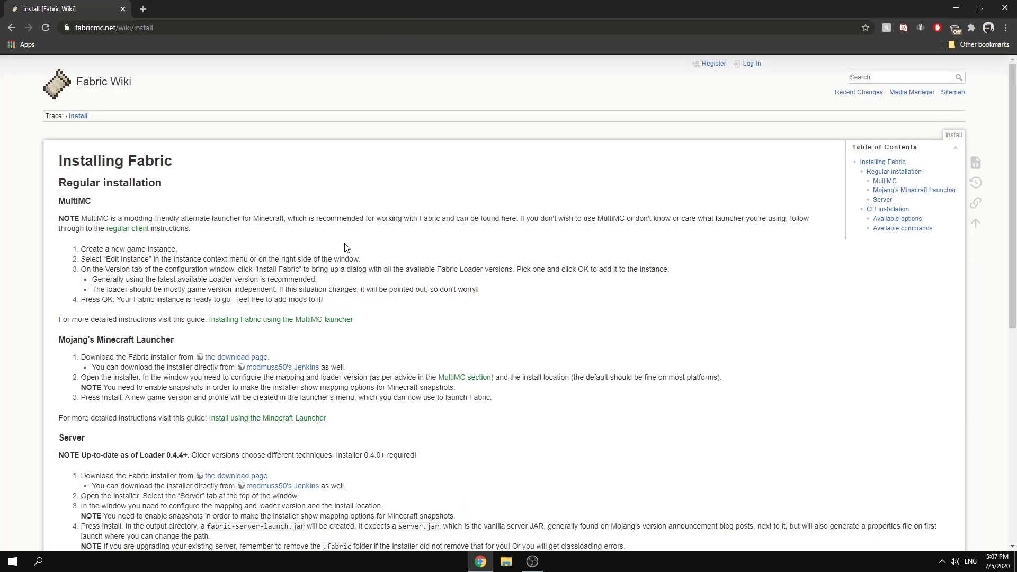
scroll(346, 248, down, 1)
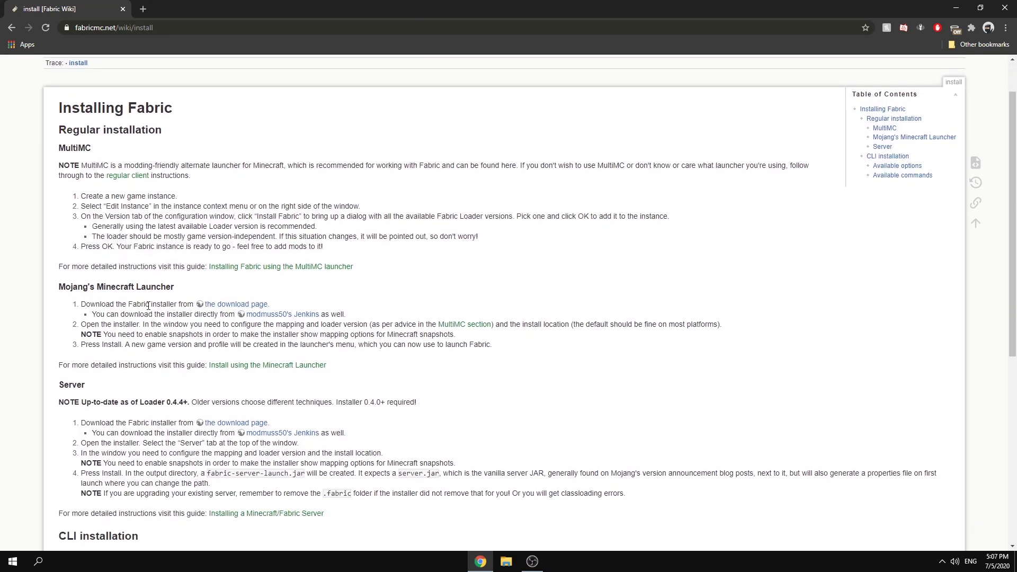
click(244, 306)
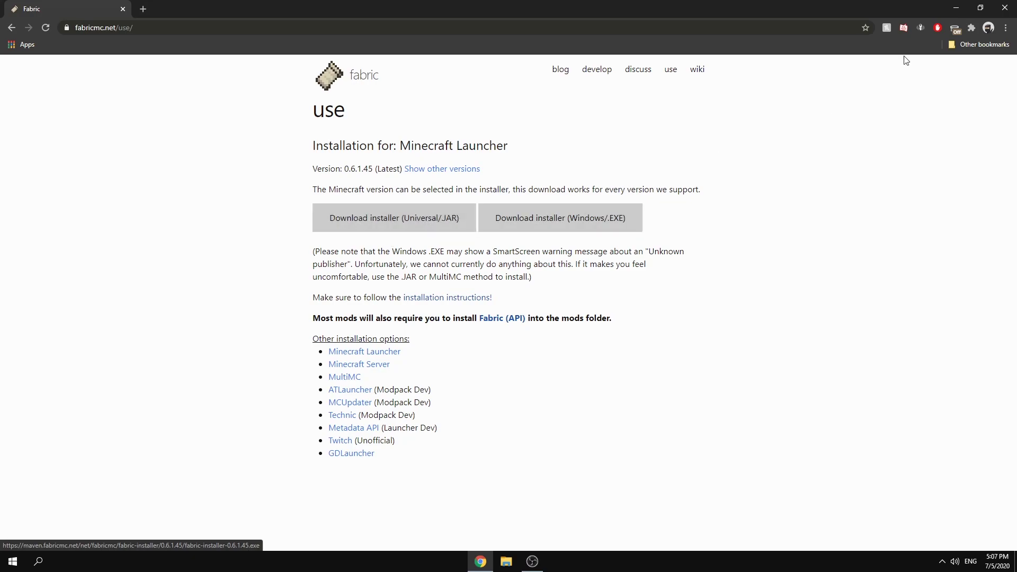
click(956, 7)
Step: Set the fabric-installer .jar apart from the other files, run it to view its client install options, and close the installer
drag(440, 231, 300, 166)
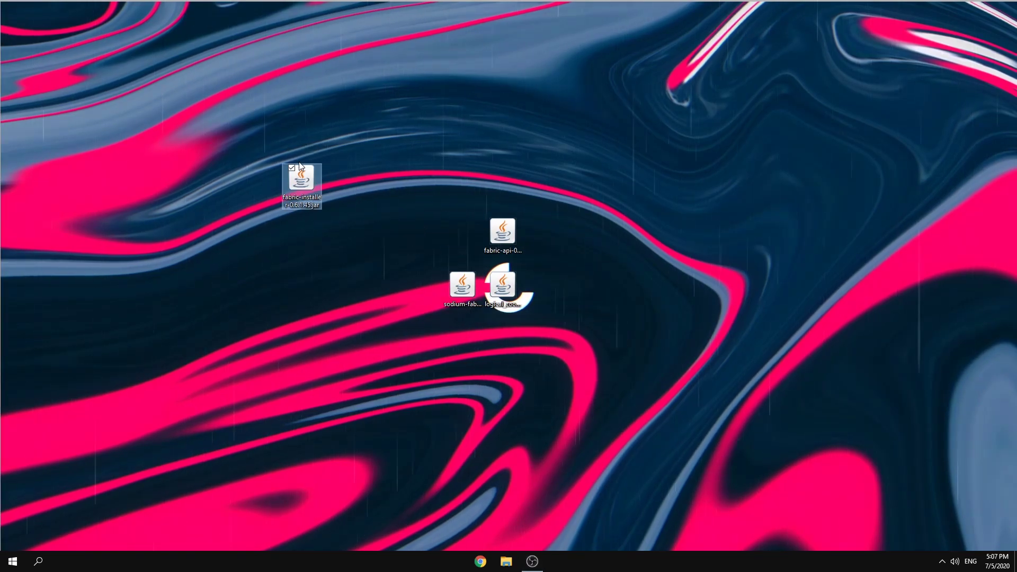
click(341, 185)
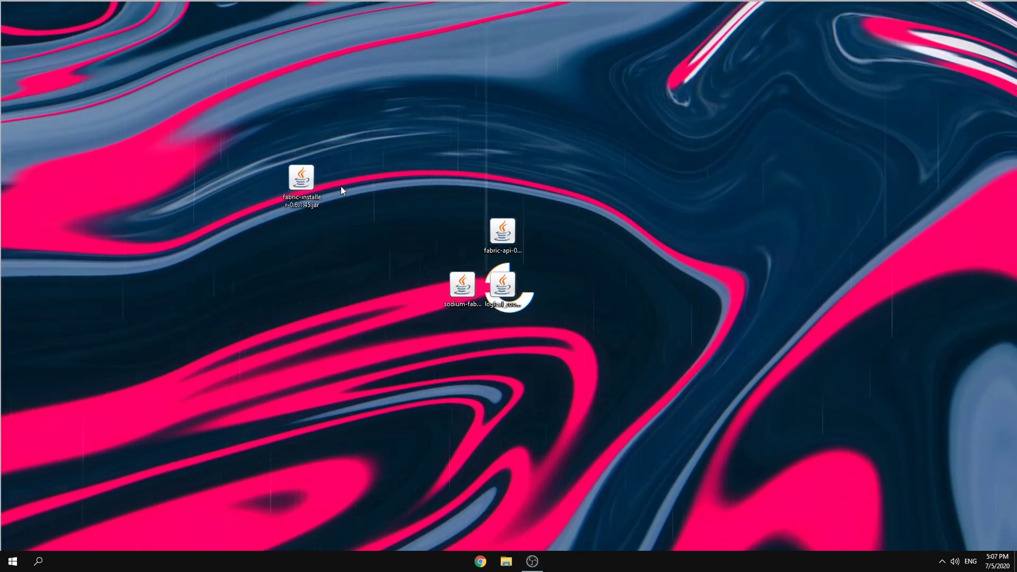
double_click(310, 188)
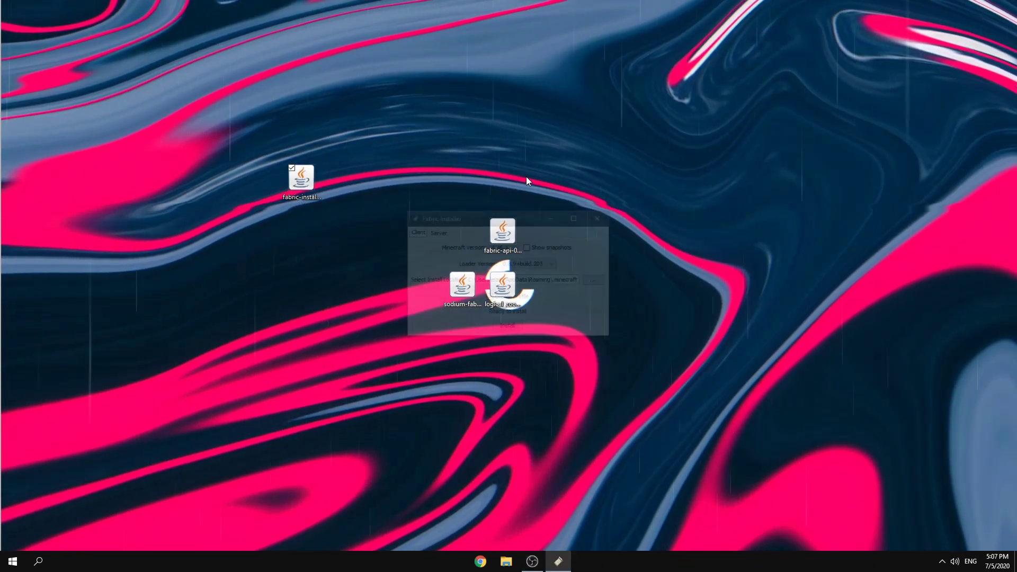
drag(466, 219, 453, 74)
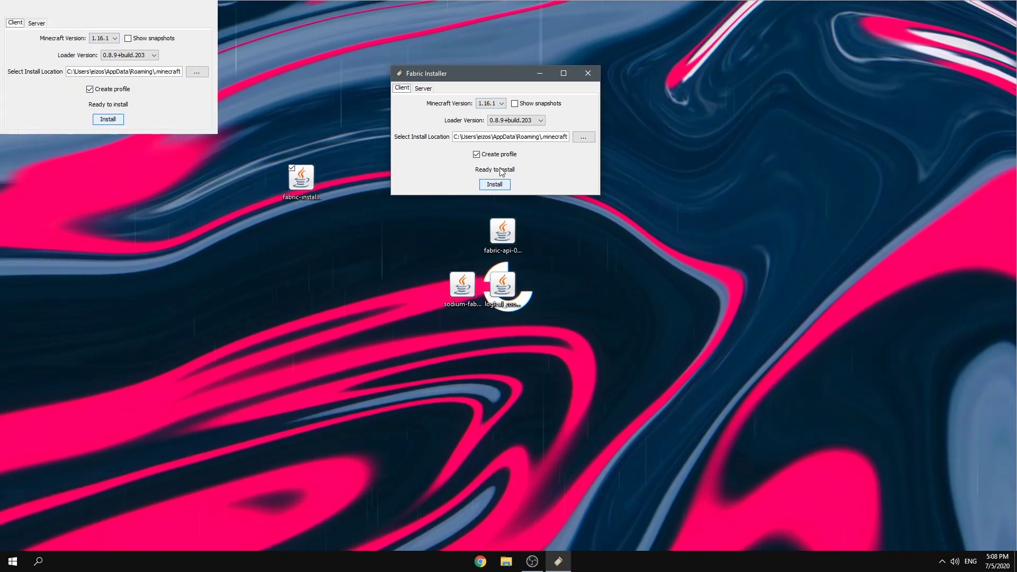
click(588, 73)
Step: Move the fabric-installer file back beside the other .jar files and select the fabric-api file
drag(306, 184, 466, 240)
click(581, 221)
click(498, 239)
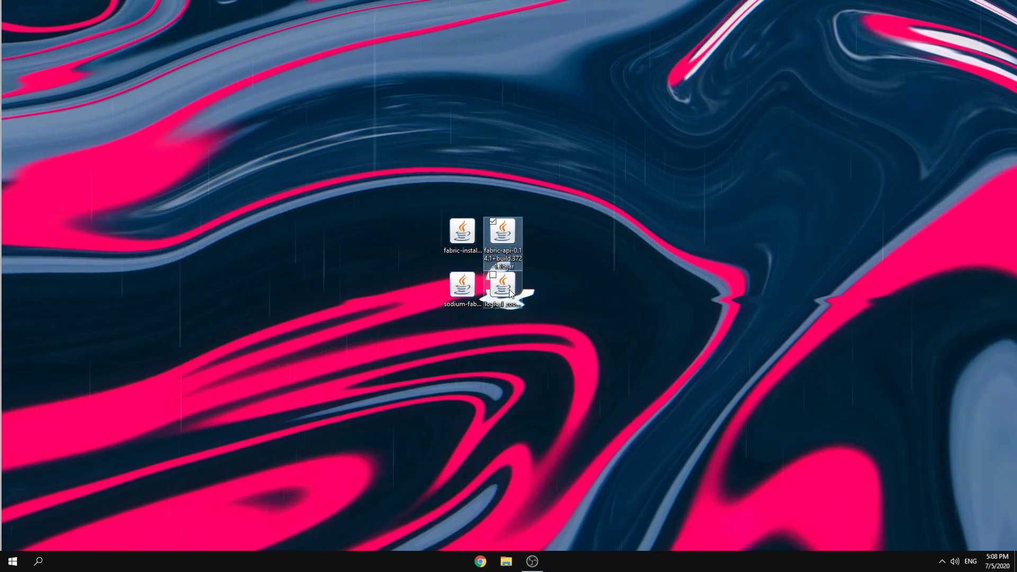
Step: Open the %appdata% folder from Windows search and go into its .minecraft folder
click(12, 561)
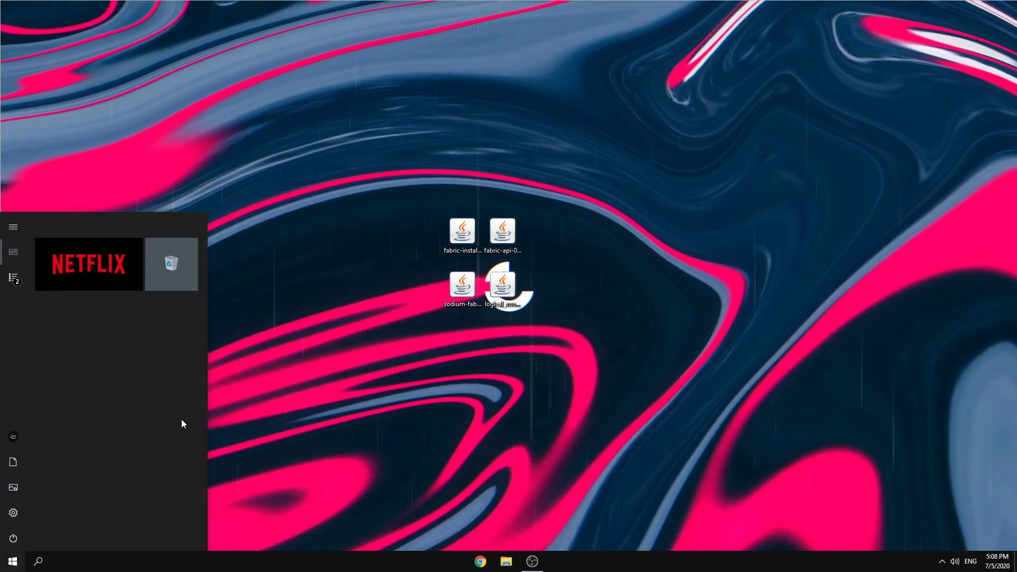
text(%)
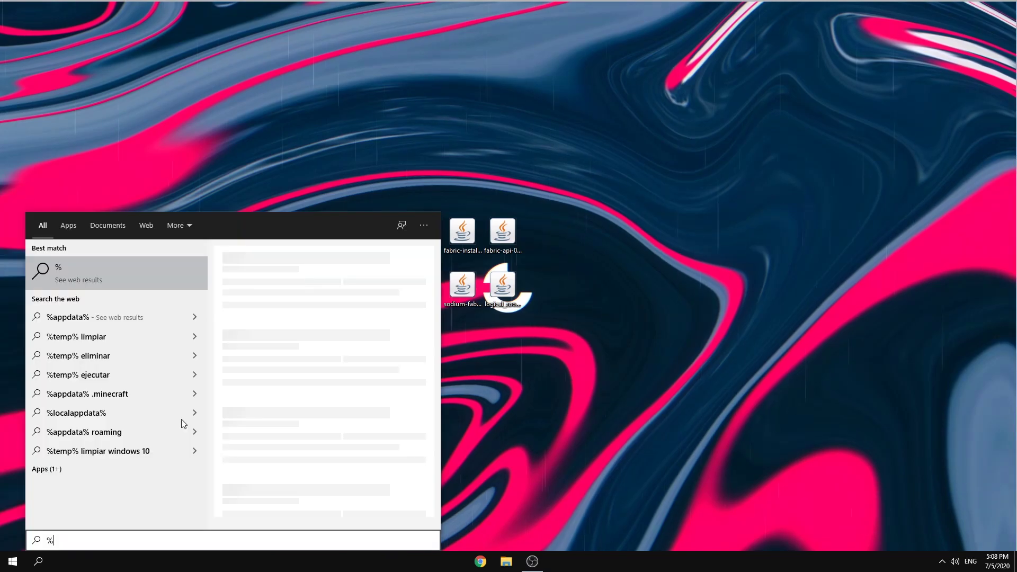
text(appdata%)
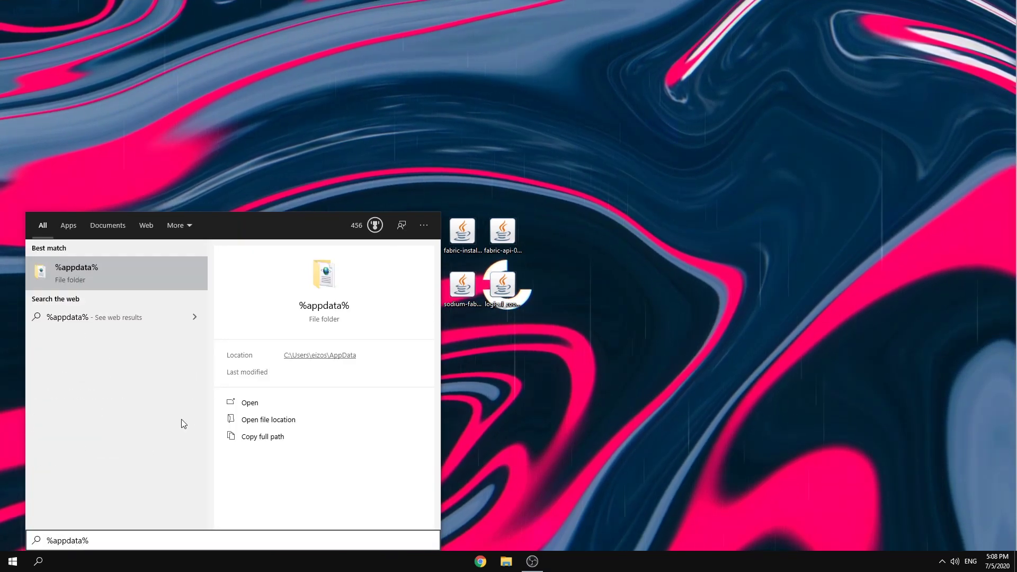
key(Return)
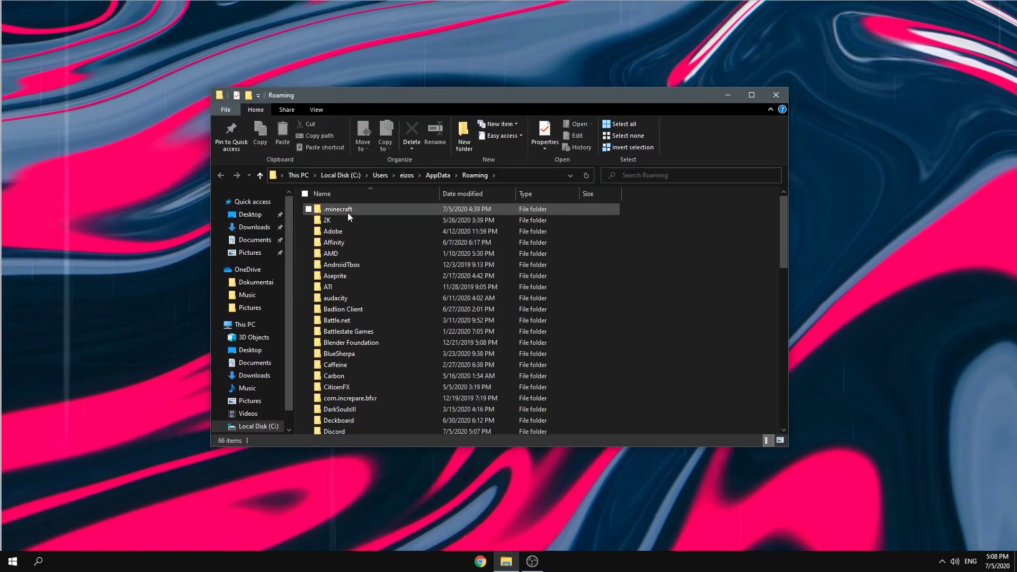
double_click(326, 211)
scroll(416, 282, down, 1)
scroll(416, 283, down, 1)
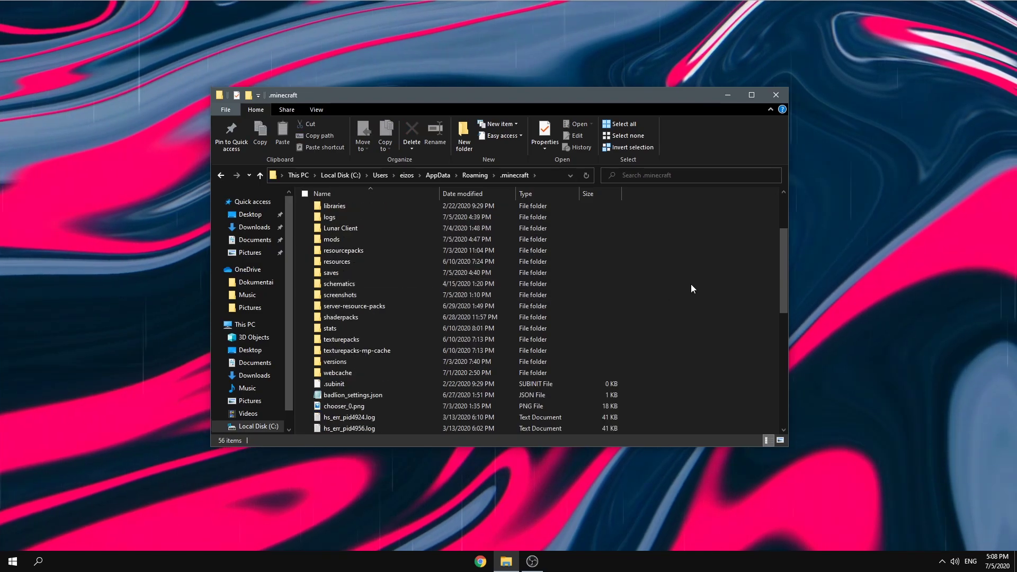
right_click(559, 284)
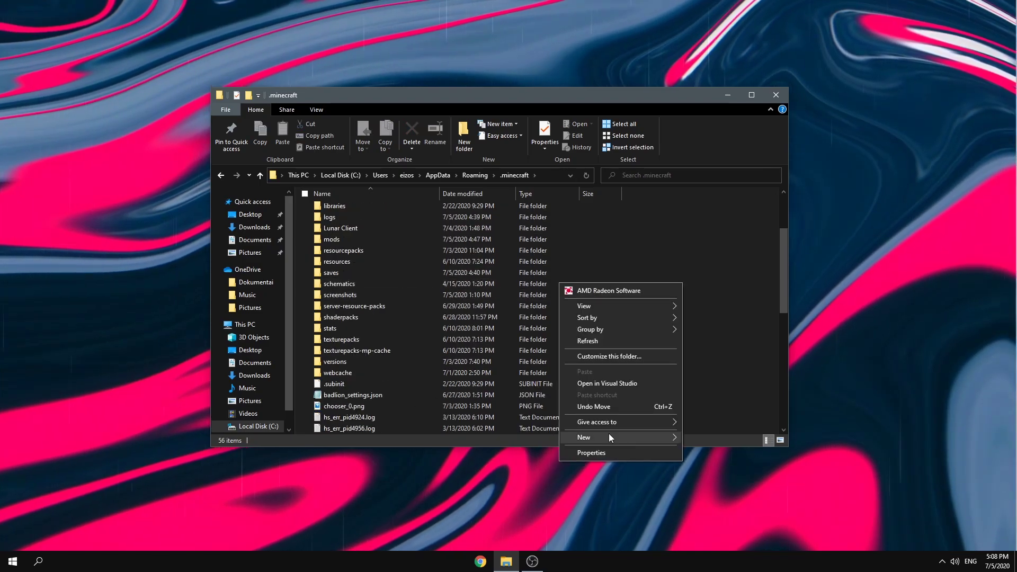
mouse_move(608, 436)
click(710, 439)
text(mods)
key(Escape)
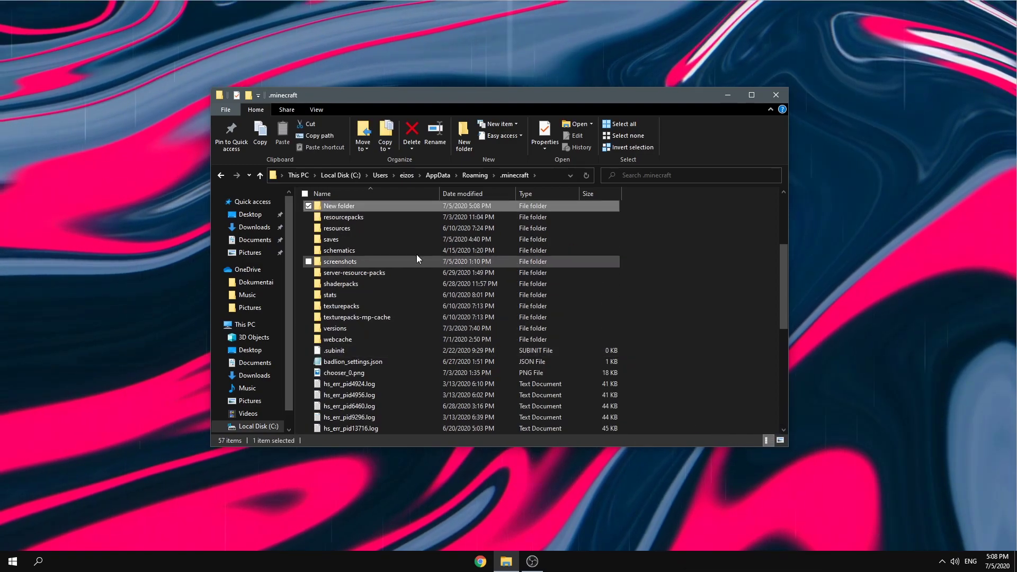
key(Delete)
Step: Open the existing mods folder inside .minecraft
click(362, 274)
scroll(361, 275, up, 1)
double_click(351, 263)
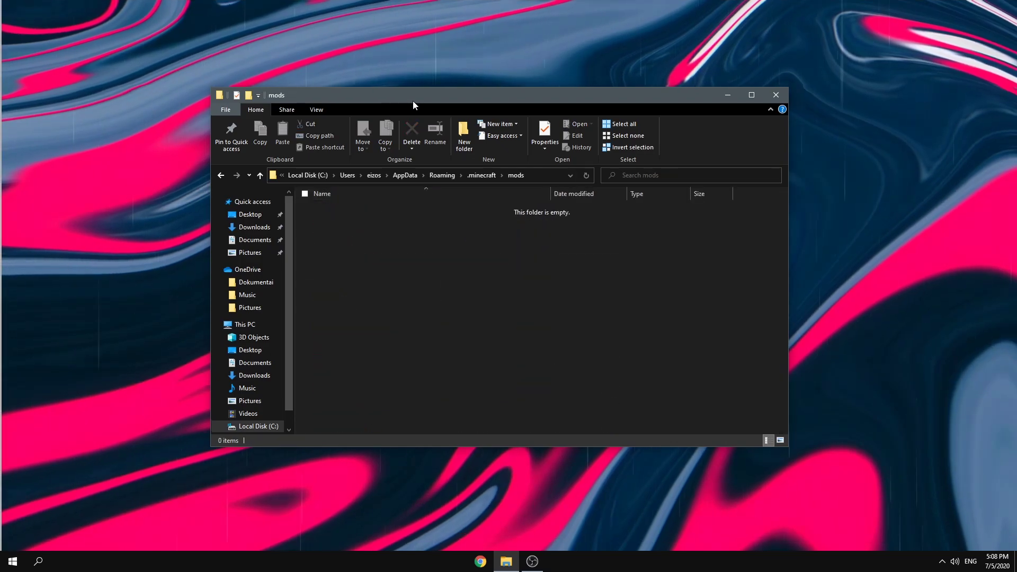
Step: Move and narrow the mods window so the .jar files on the desktop are accessible beside it
drag(412, 101, 664, 42)
click(314, 174)
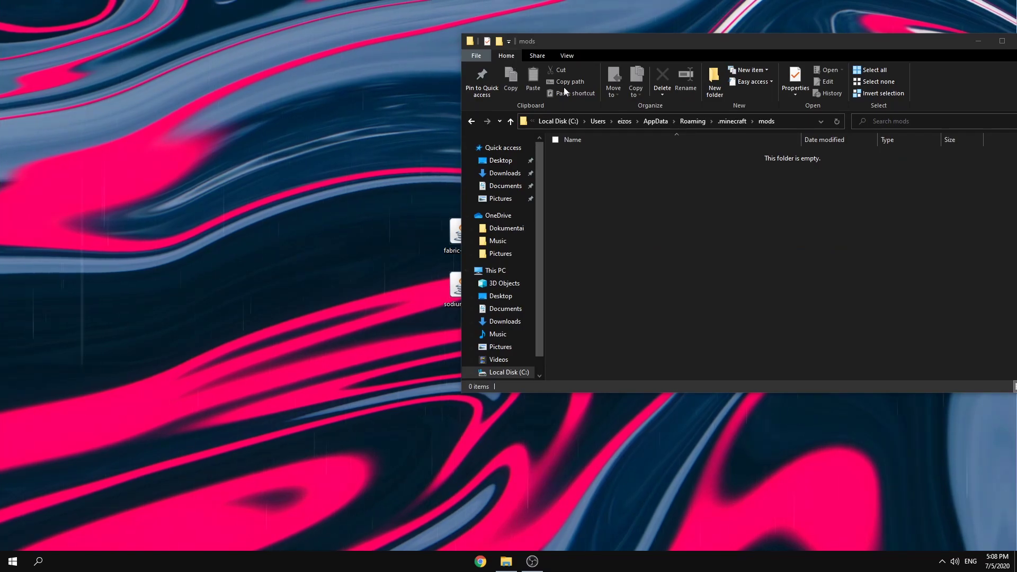
drag(457, 148, 663, 153)
drag(789, 42, 698, 52)
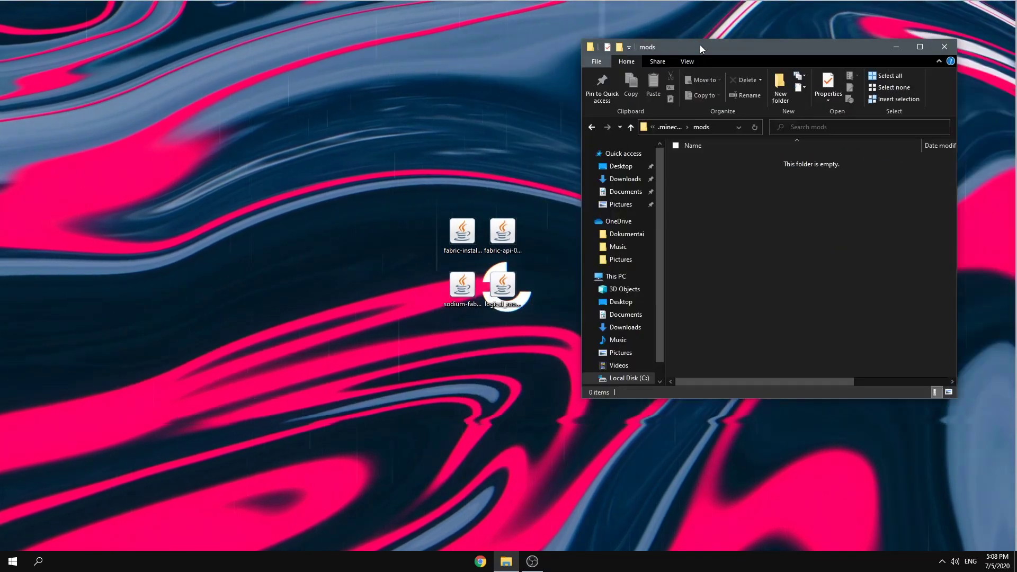
Step: Set the fabric-installer file aside, move the fabric-api, sodium-fabric and logical_zoom .jar files into the mods folder, and close its window
drag(395, 188, 217, 183)
click(466, 245)
click(506, 236)
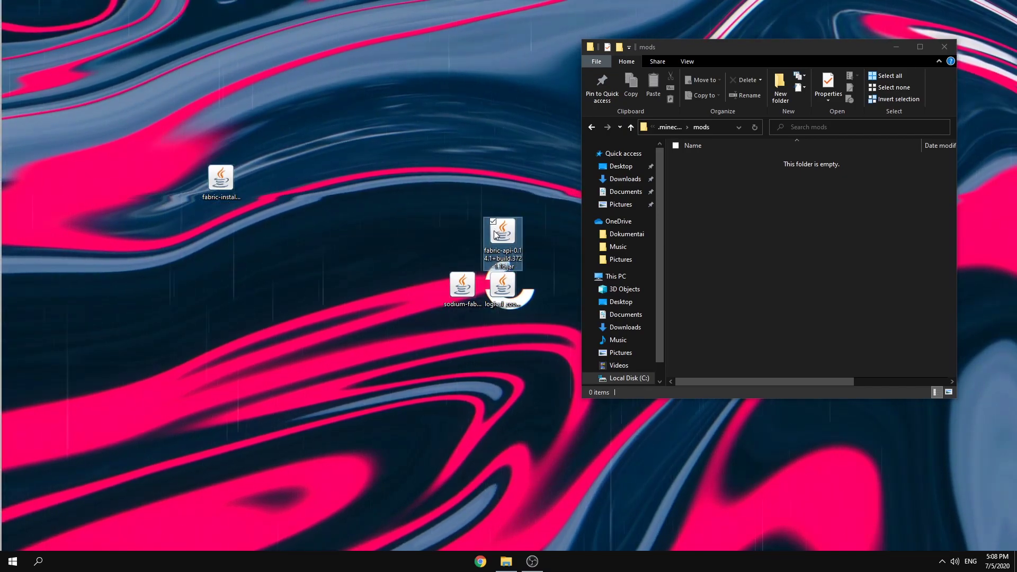
click(461, 286)
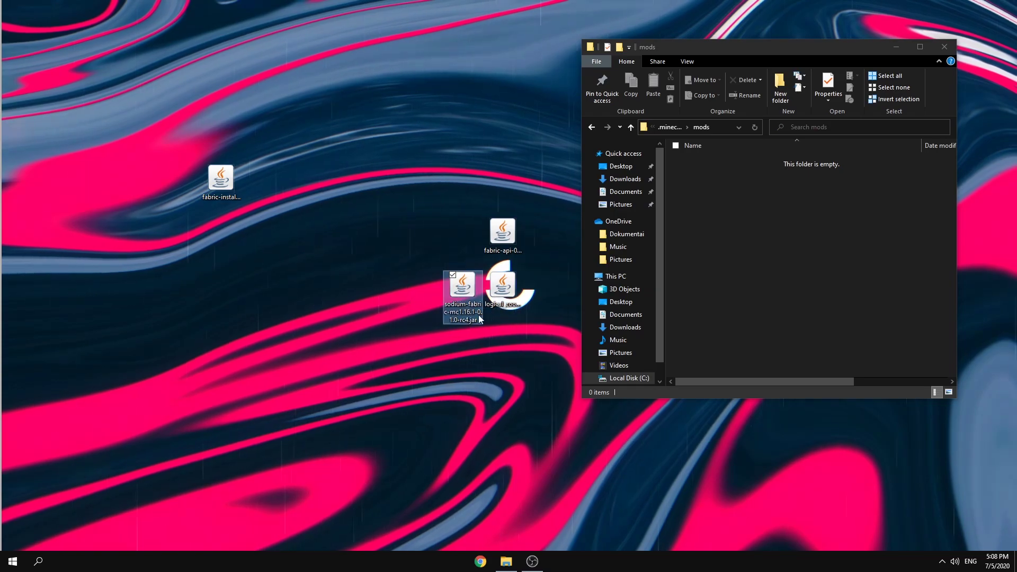
click(526, 311)
drag(526, 311, 399, 188)
drag(510, 244, 779, 231)
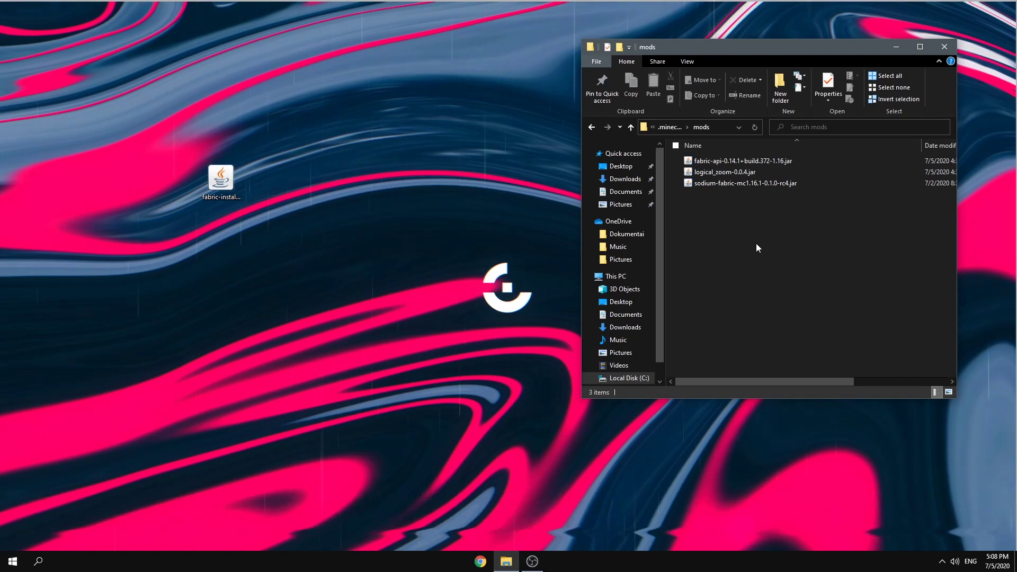
drag(735, 47, 476, 108)
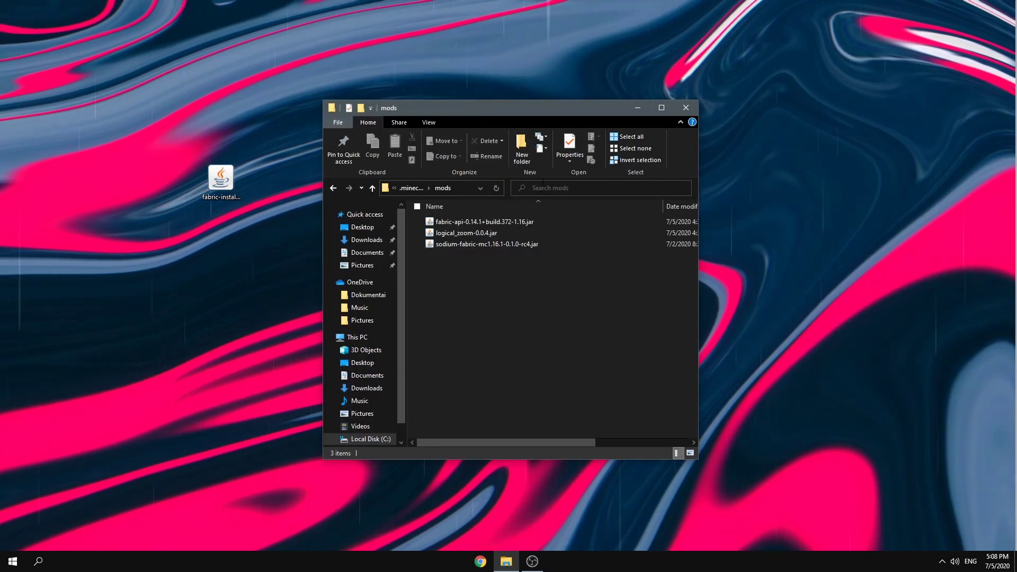
click(683, 108)
Step: Launch Minecraft Launcher and open the fabric-loader-1.16.1 installation for editing
click(13, 561)
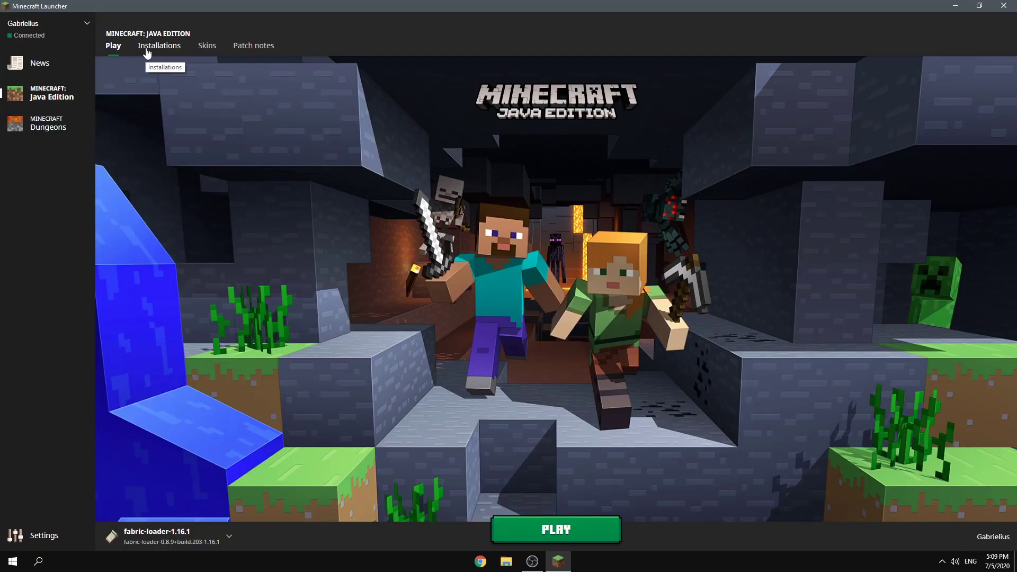
click(148, 52)
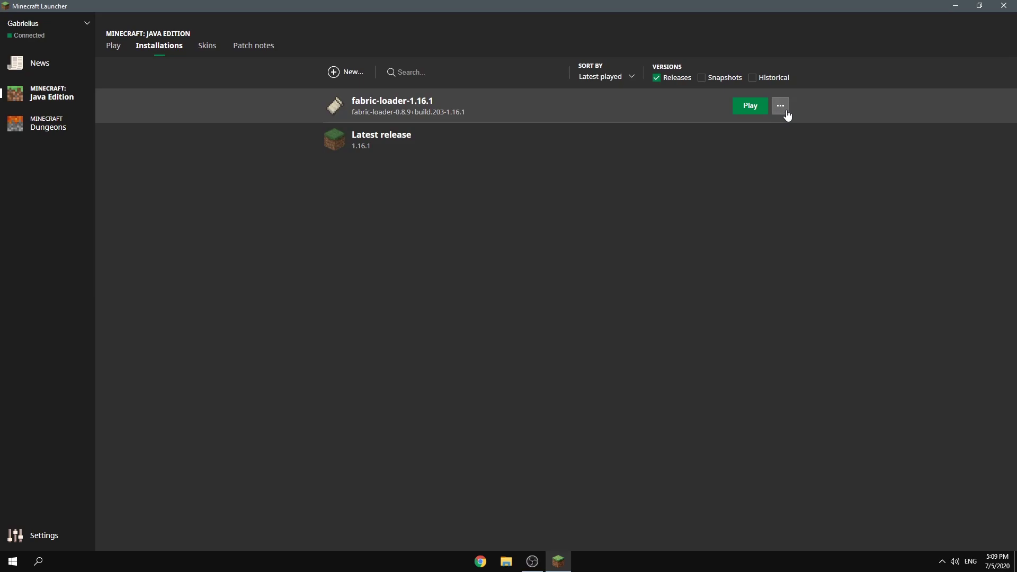
click(780, 107)
click(776, 130)
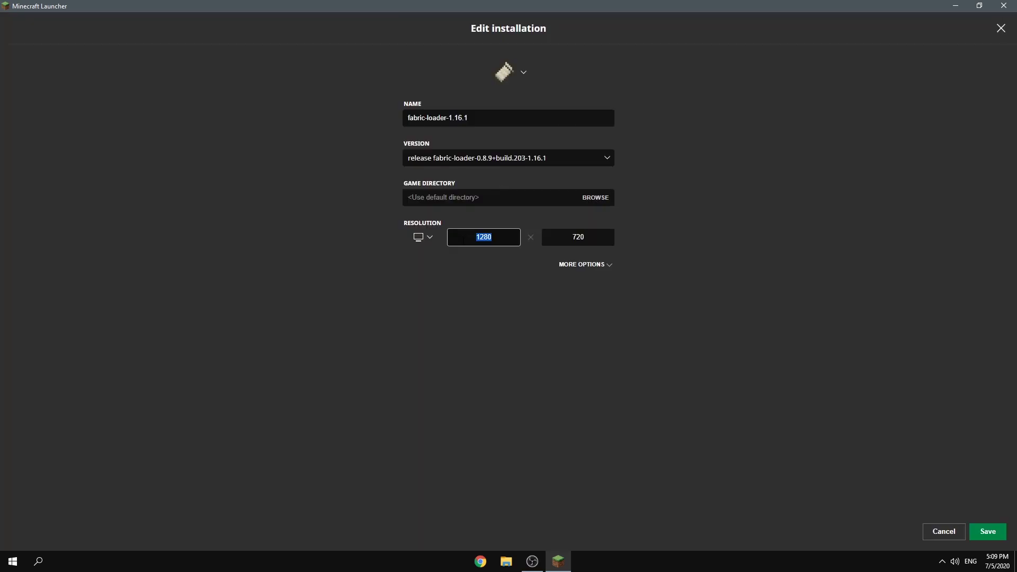
Step: Go through the installation's resolution fields and expand its additional options
key(Tab)
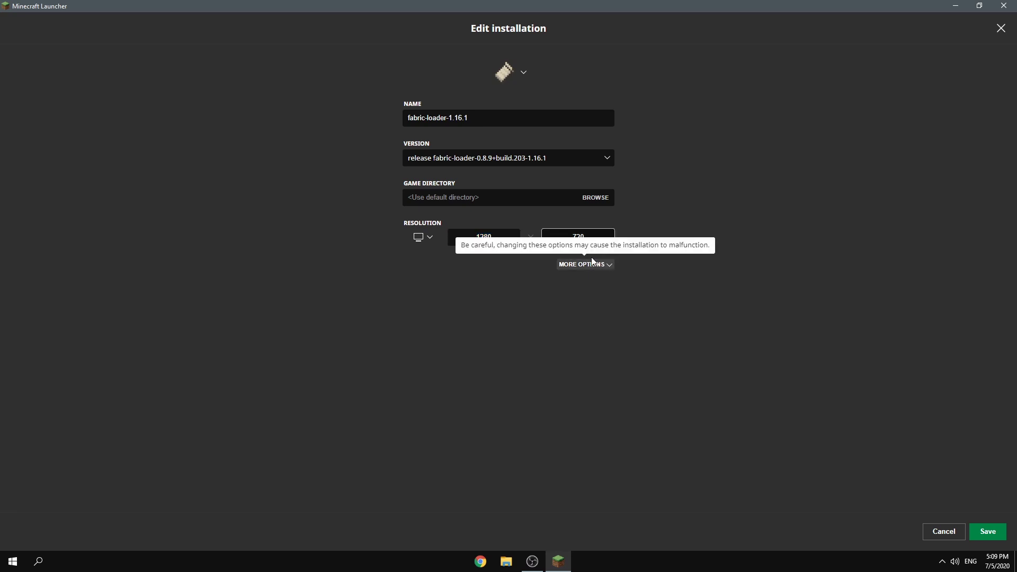
click(592, 263)
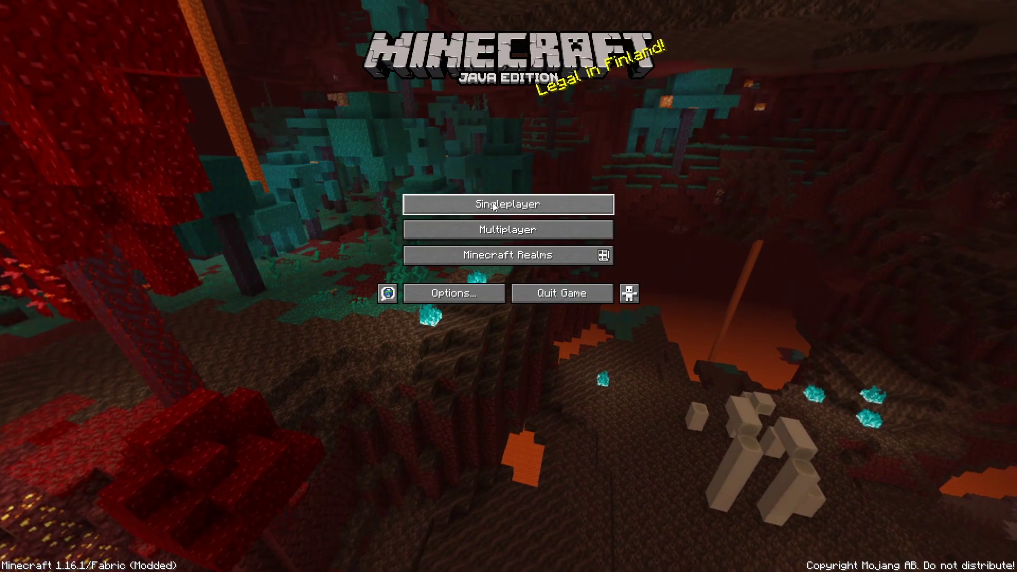
Step: Load the first saved singleplayer world and switch to the third-person camera behind the character
click(492, 206)
click(479, 72)
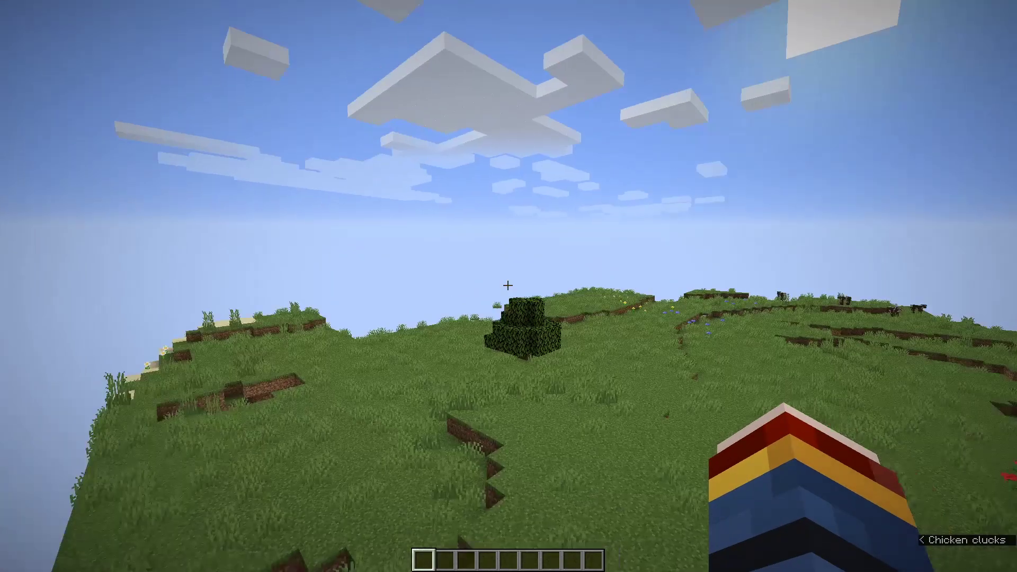
key(F5)
Step: Walk across the plains and show the debug overlay to examine the frame rate and performance figures
key(w)
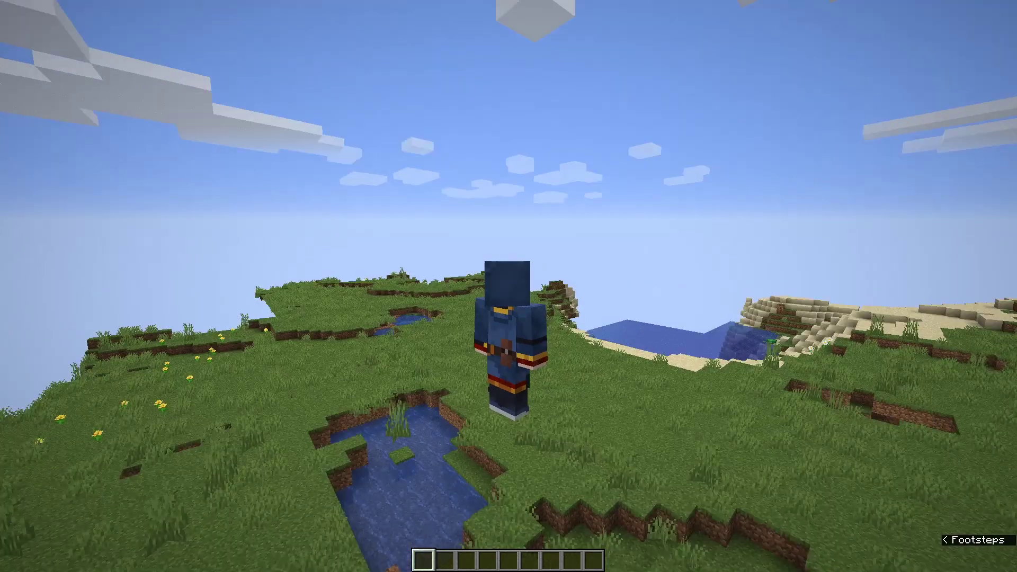
key(w)
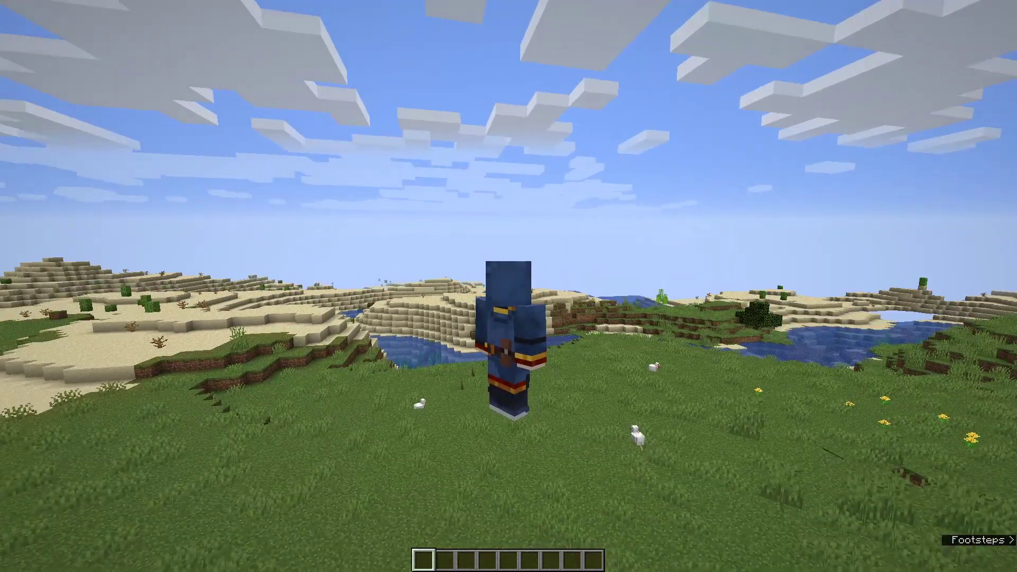
key(w)
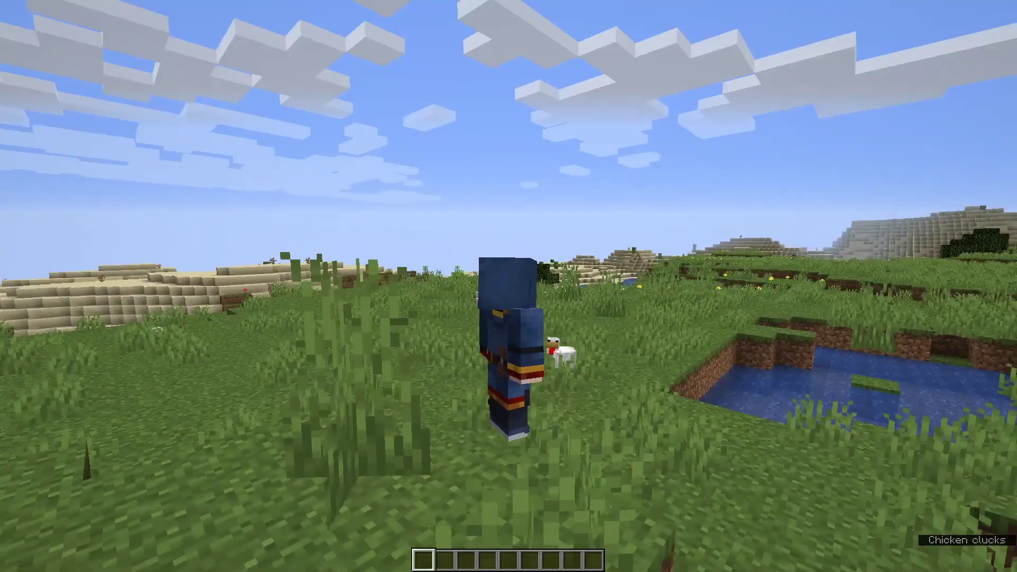
key(w)
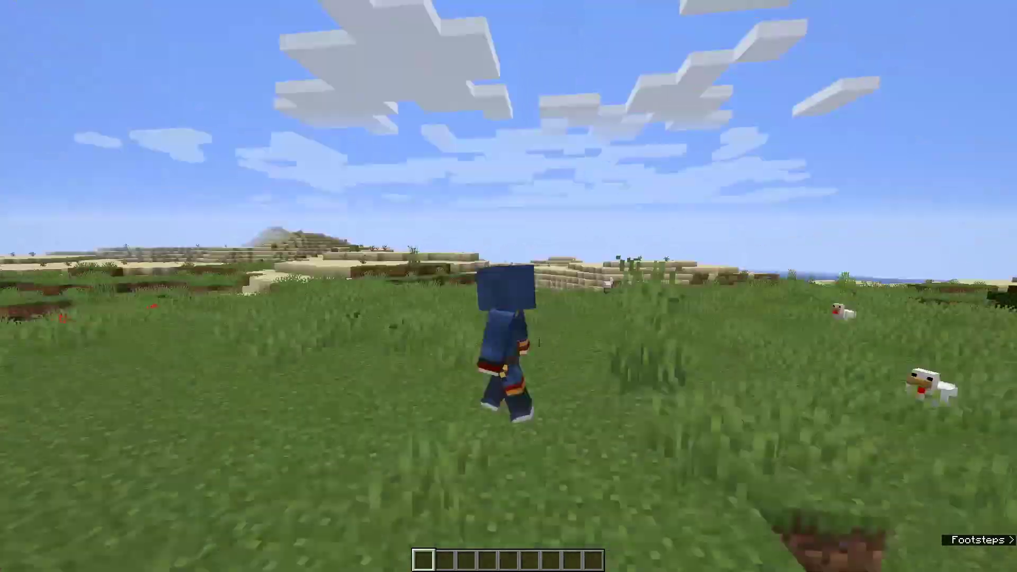
key(F3)
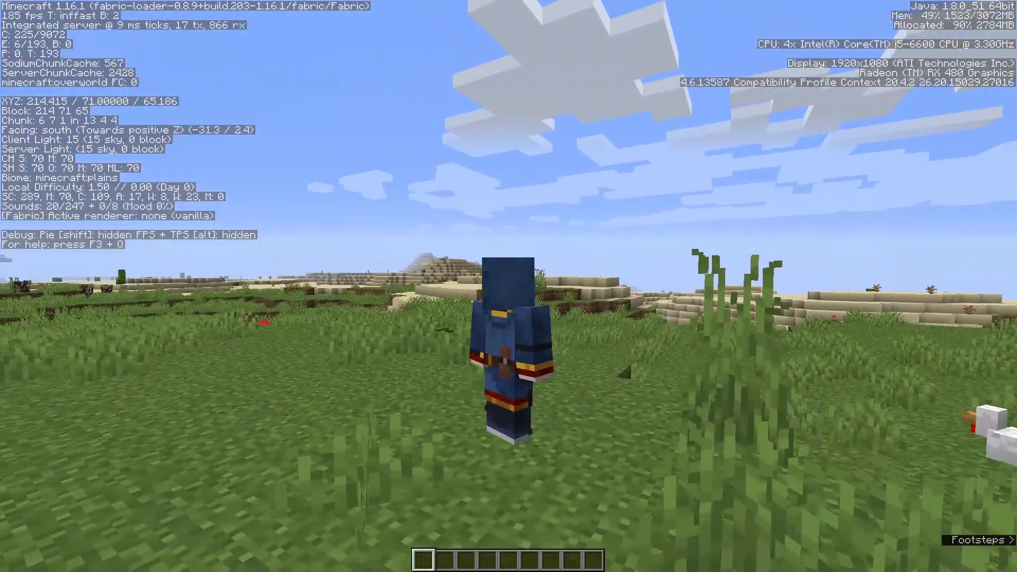
mouse_move(509, 286)
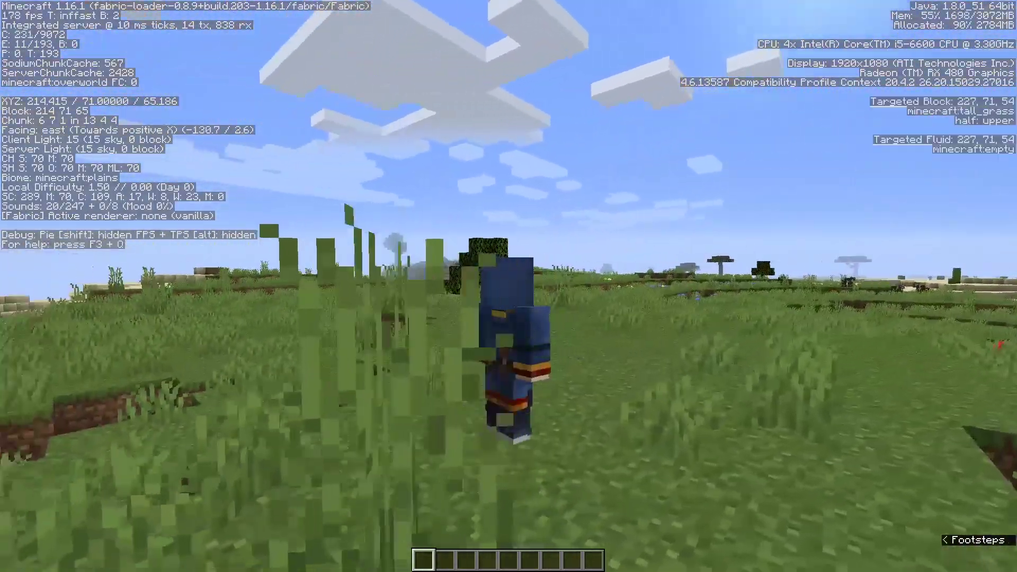
Step: Open the advanced video settings and read the description of the Chunk Renderer option
key(Escape)
click(485, 237)
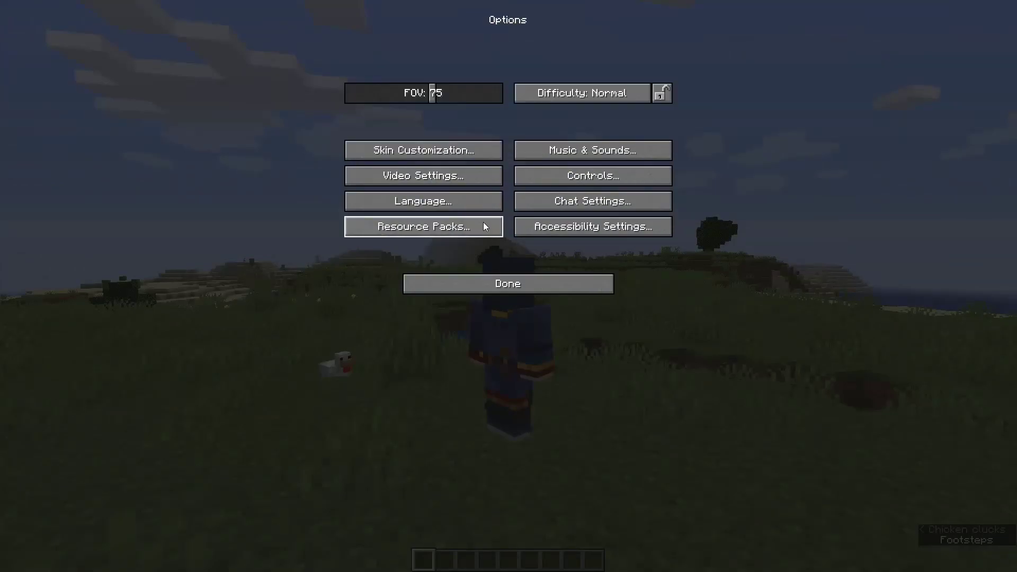
click(422, 185)
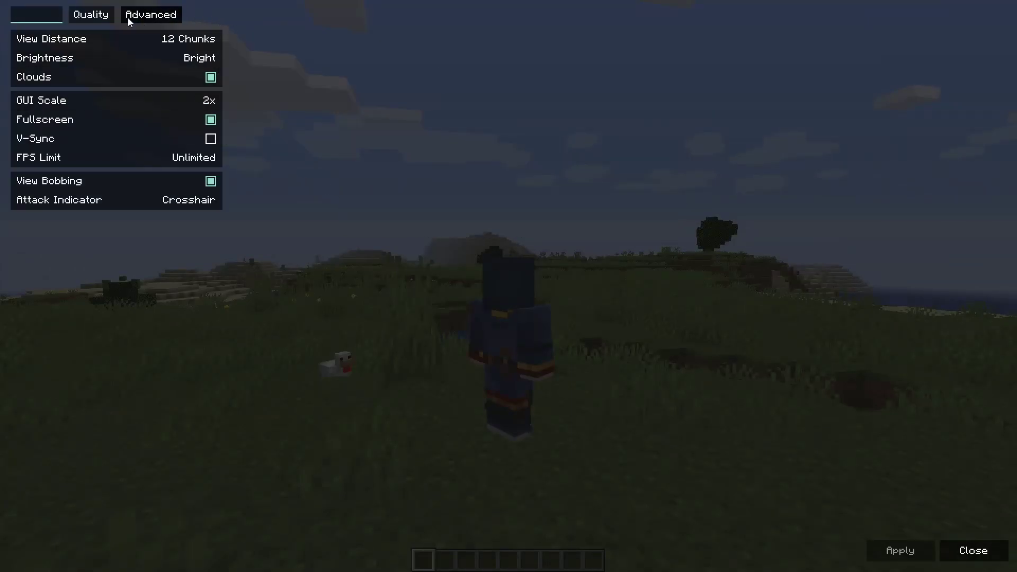
click(144, 16)
mouse_move(205, 40)
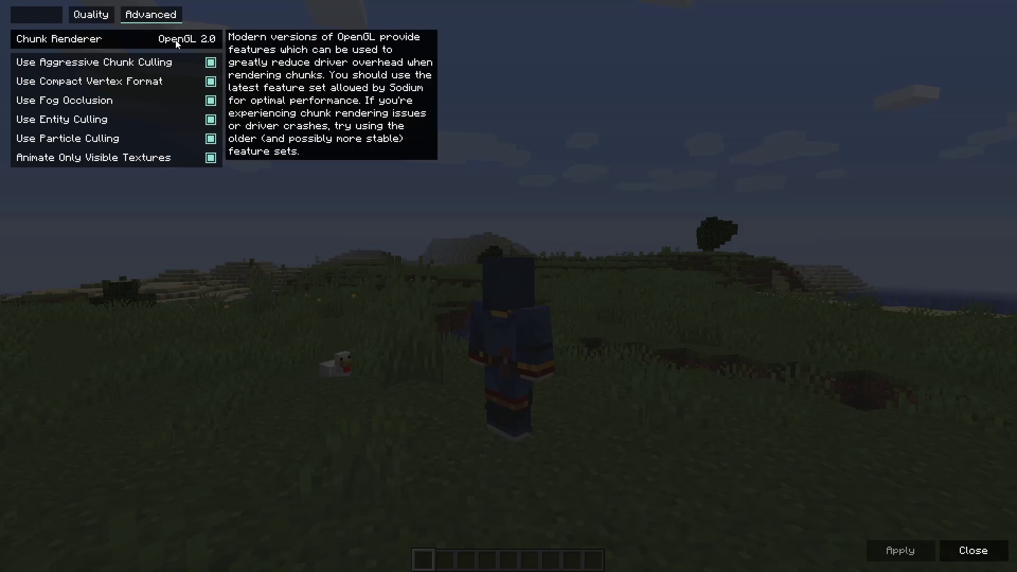
Step: Try the Chunk Renderer at OpenGL 4.3, then return it to OpenGL 2.0
click(206, 40)
click(206, 40)
click(206, 40)
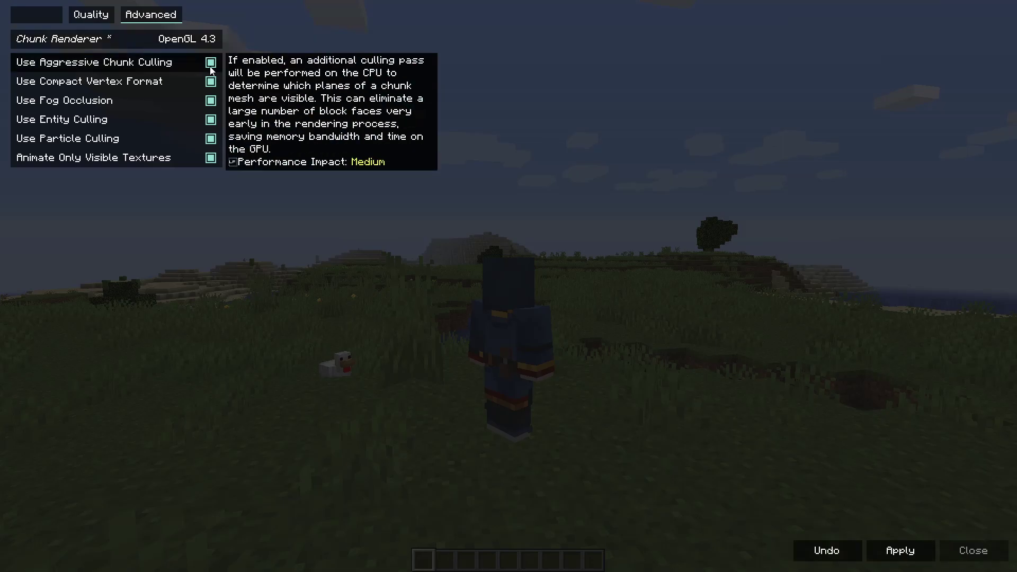
click(193, 45)
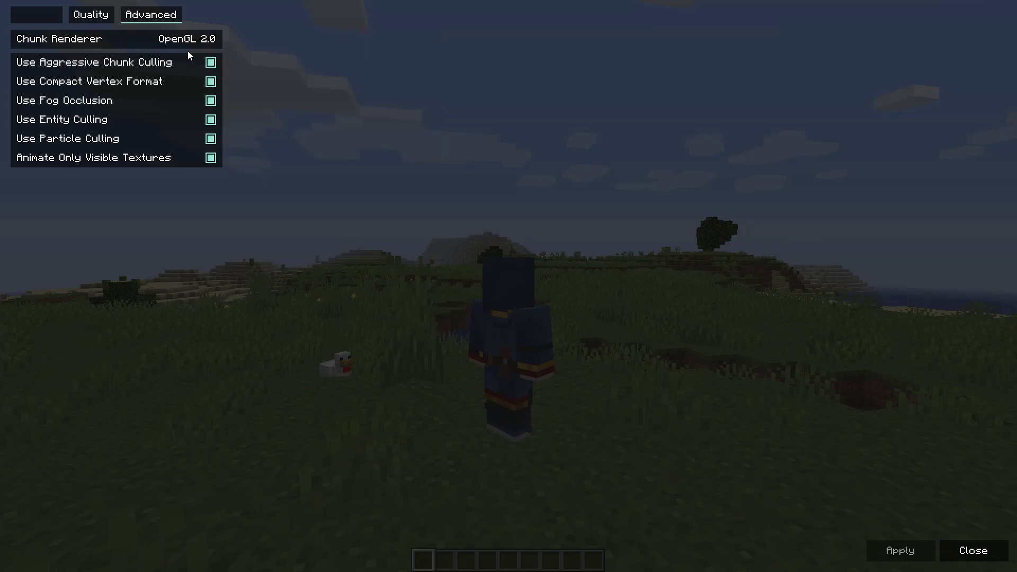
Step: In the quality video settings, set Clouds Quality to Fast and Smooth Lighting to Off, and apply the changes
click(96, 21)
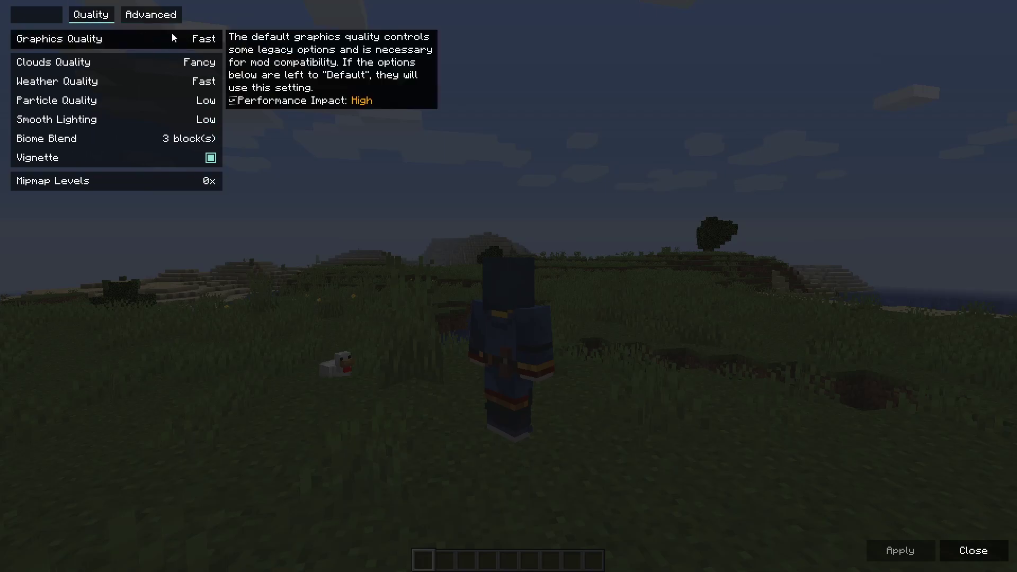
click(99, 60)
click(147, 66)
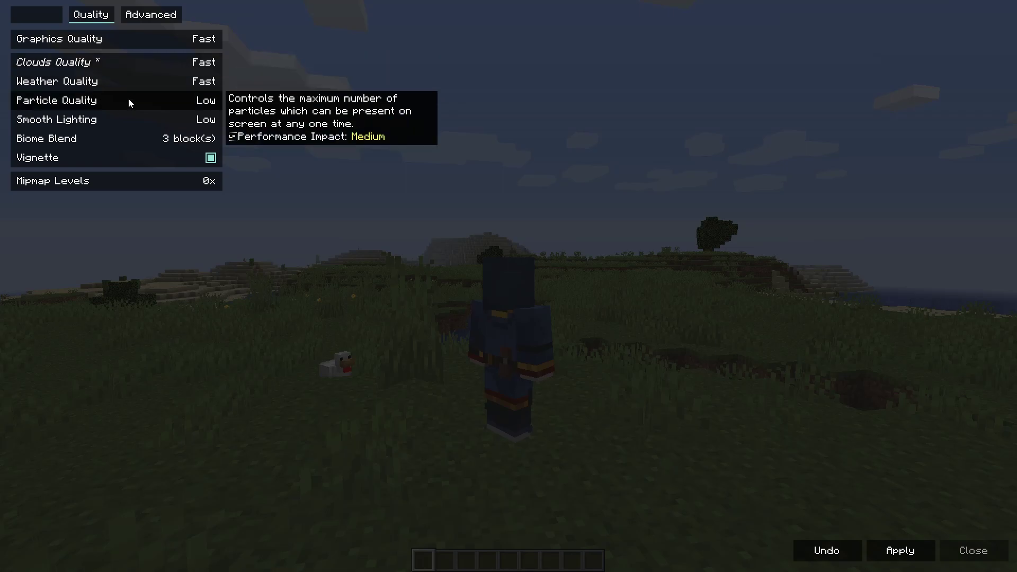
click(100, 120)
click(100, 120)
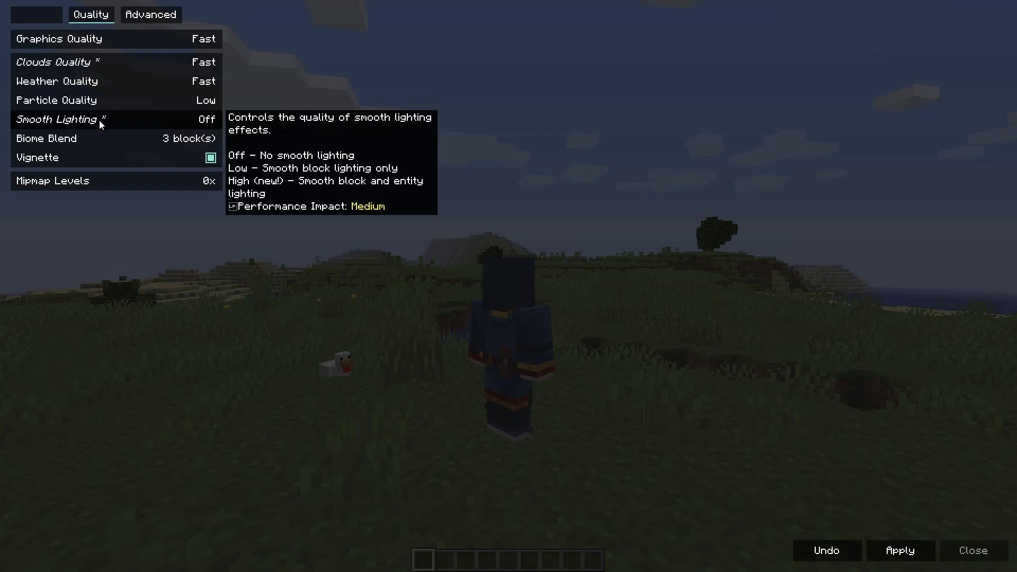
click(900, 551)
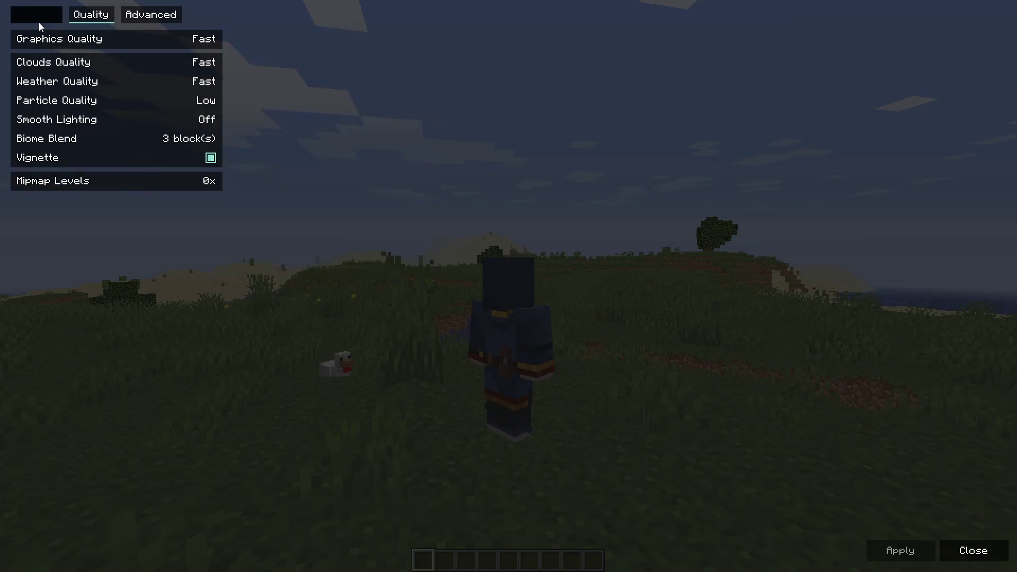
Step: Lower the general View Distance setting to 6 chunks, apply it and walk around in the world
click(23, 20)
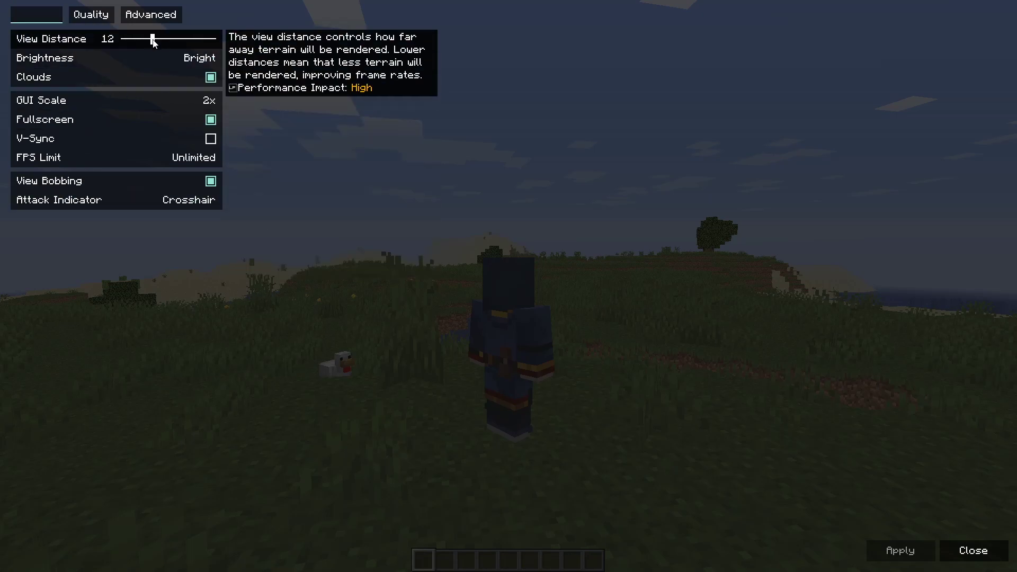
drag(153, 40, 145, 40)
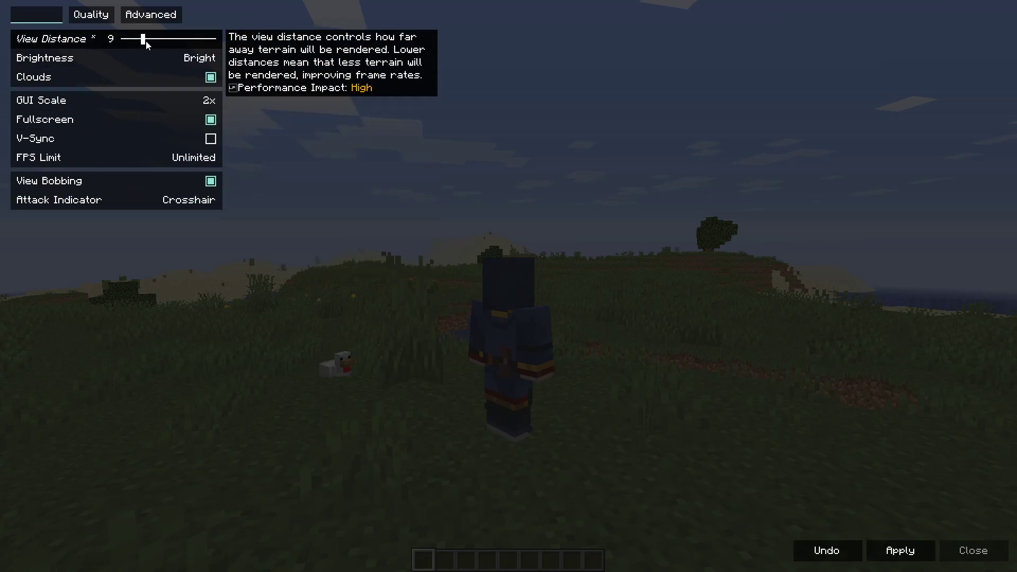
click(895, 551)
key(Escape)
key(w)
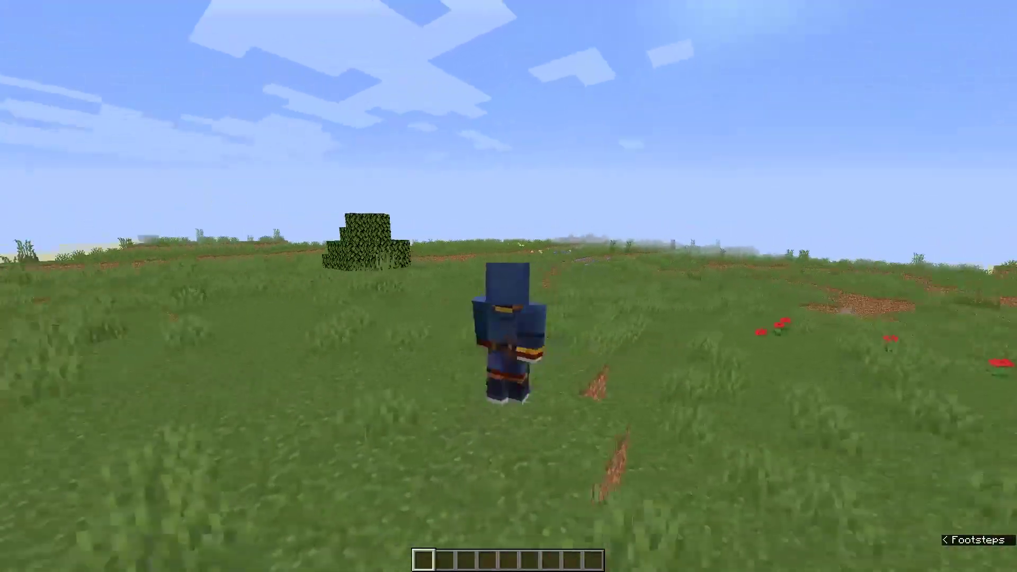
Step: Reopen the general video settings, readjust the View Distance, apply it and go back to the world
key(Escape)
click(466, 236)
click(423, 175)
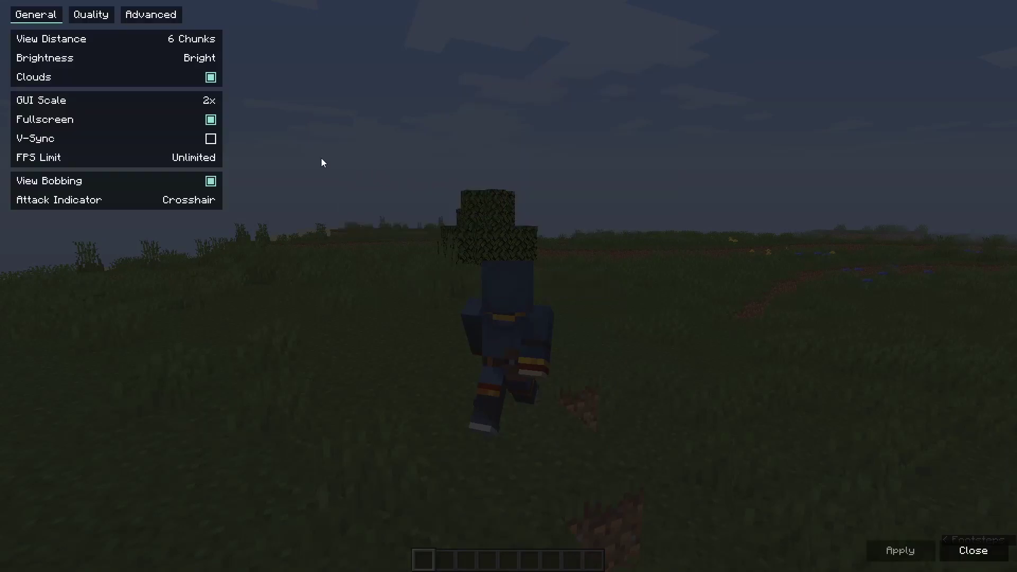
click(138, 42)
drag(139, 43, 142, 42)
click(900, 551)
key(Escape)
key(Escape)
key(Escape)
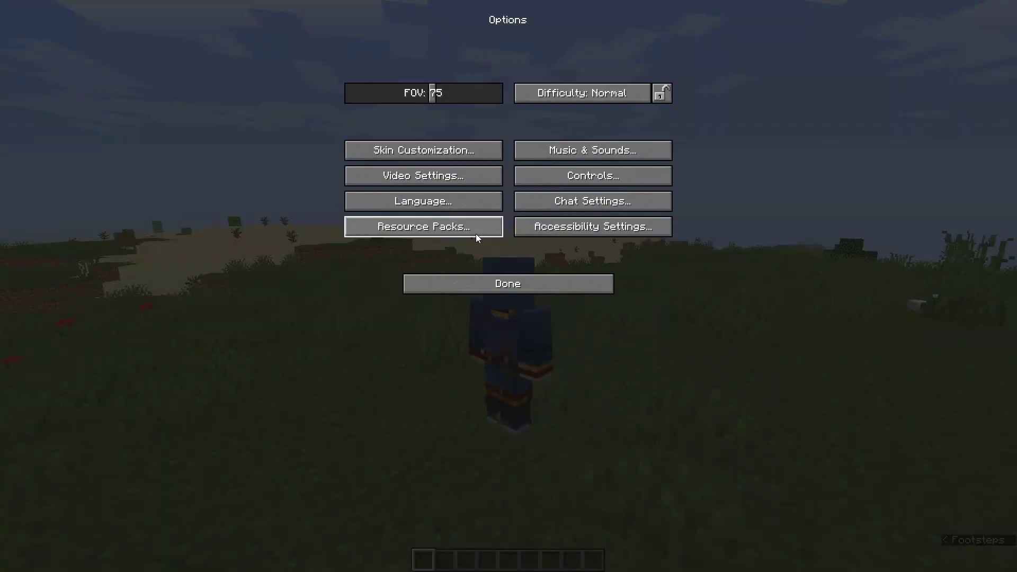
Step: Set the View Distance to 12 chunks, apply it and leave the video settings
click(411, 173)
click(138, 43)
drag(142, 46, 158, 46)
click(883, 544)
key(Escape)
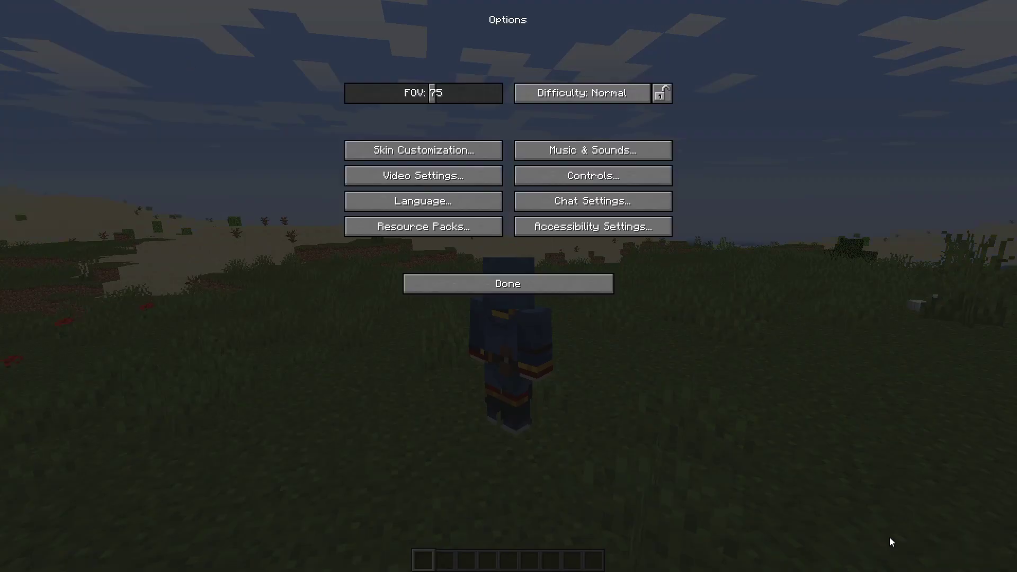
key(Escape)
key(Escape)
Step: Turn off Clouds in the general video settings, apply the change and return to the world
click(411, 173)
click(146, 60)
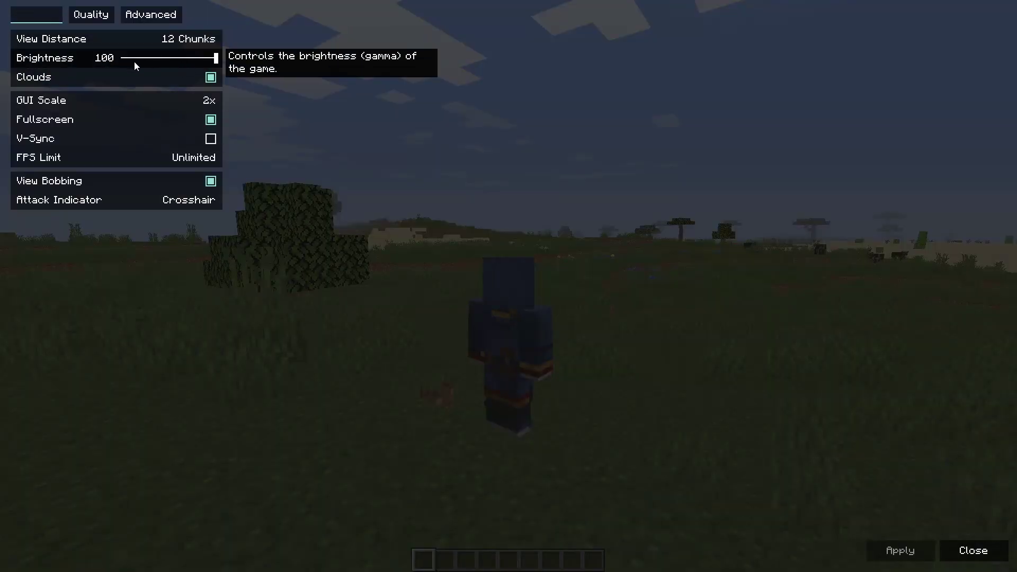
click(170, 74)
click(879, 546)
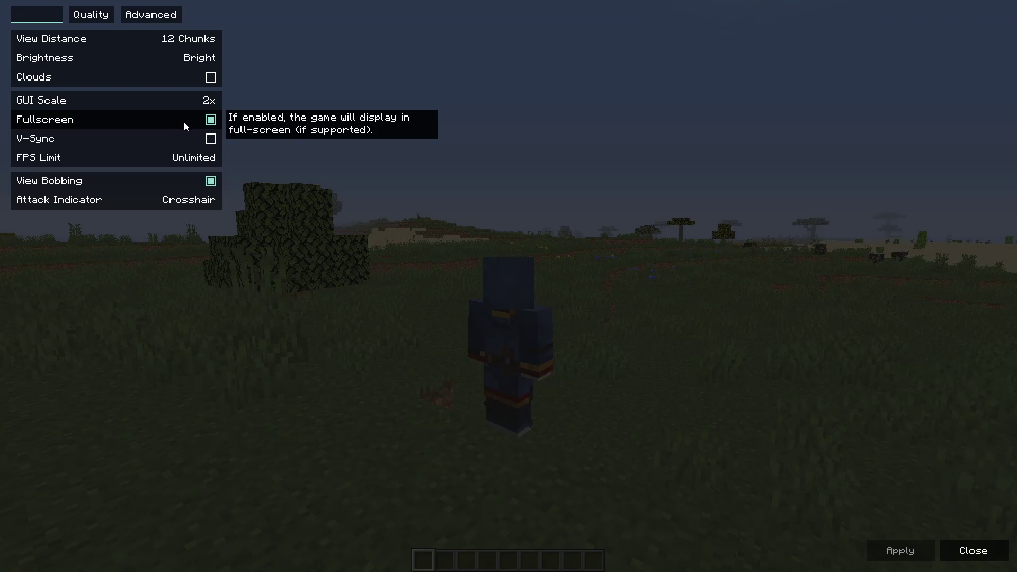
key(Escape)
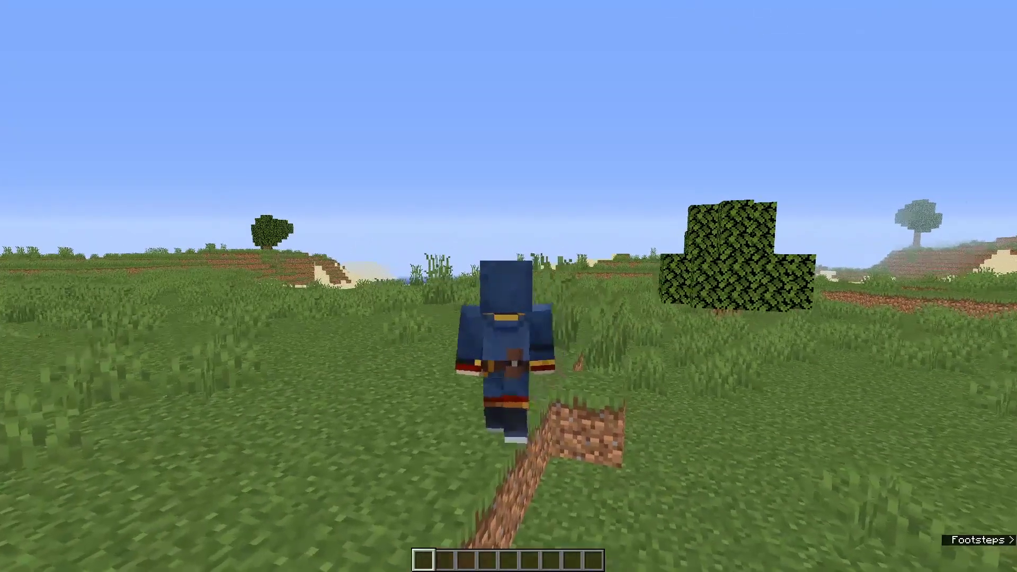
Step: Reopen the general video settings and examine the FPS Limit option
key(Escape)
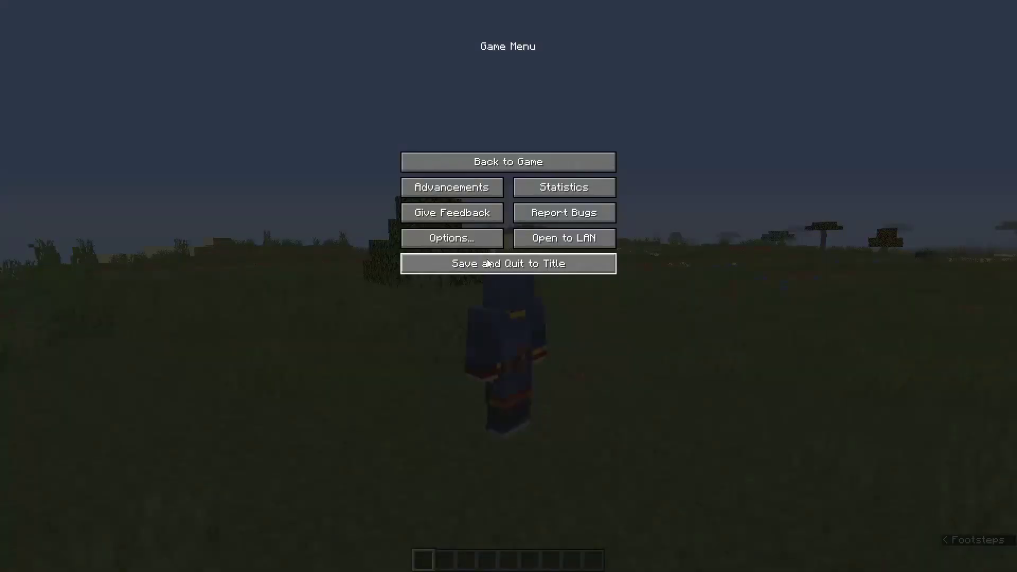
click(466, 237)
click(438, 179)
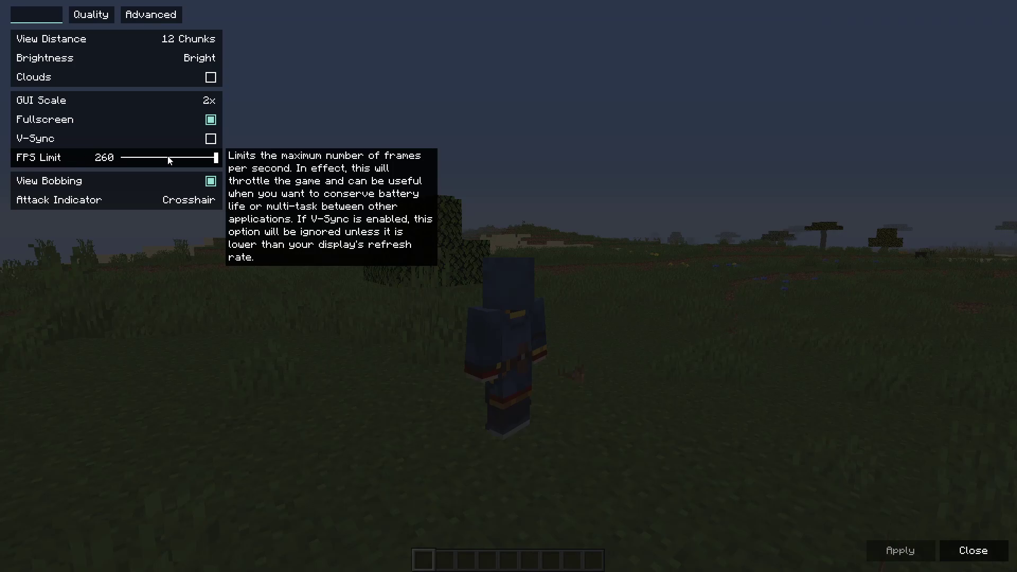
click(212, 157)
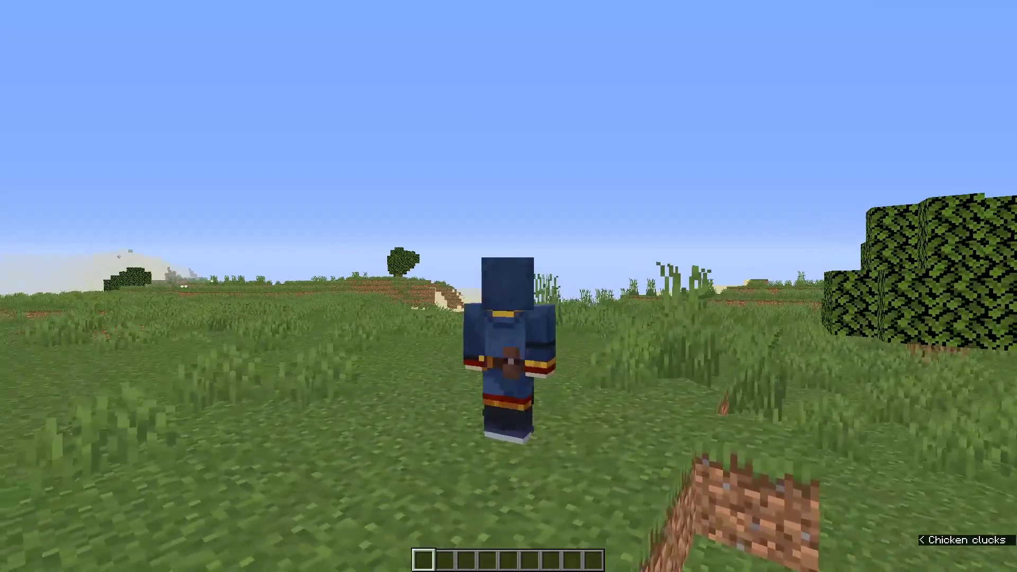
Step: Switch the camera to the third-person view facing the character's front
key(F5)
key(F5)
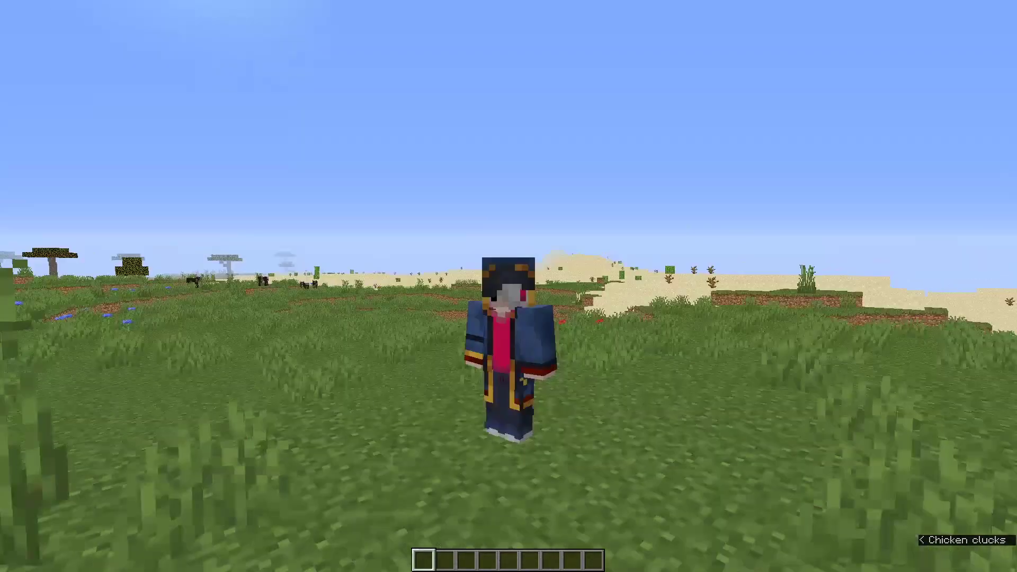